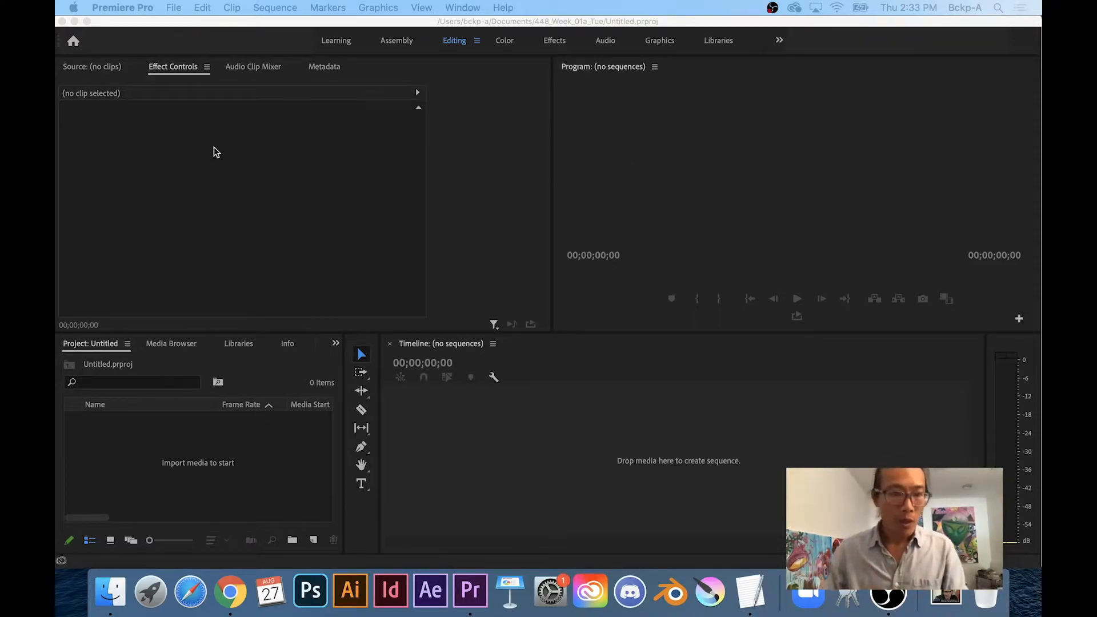
Import panels.jpg and confirm in Properties that it is a 1500 x 500 JPEG of 620.73 KB
double_click(198, 445)
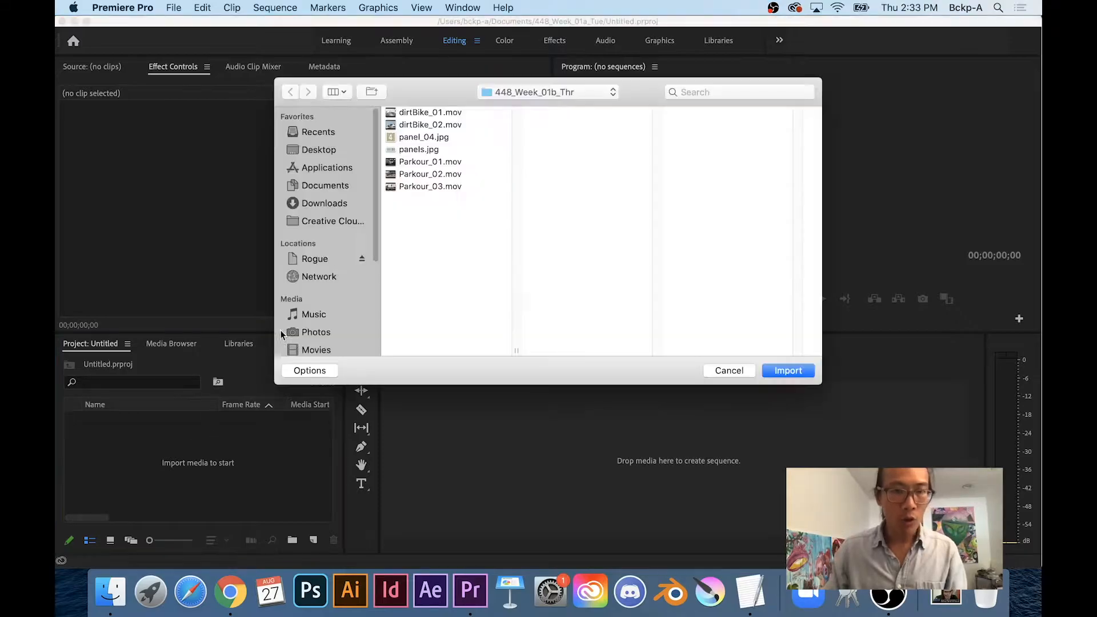
left_click(426, 149)
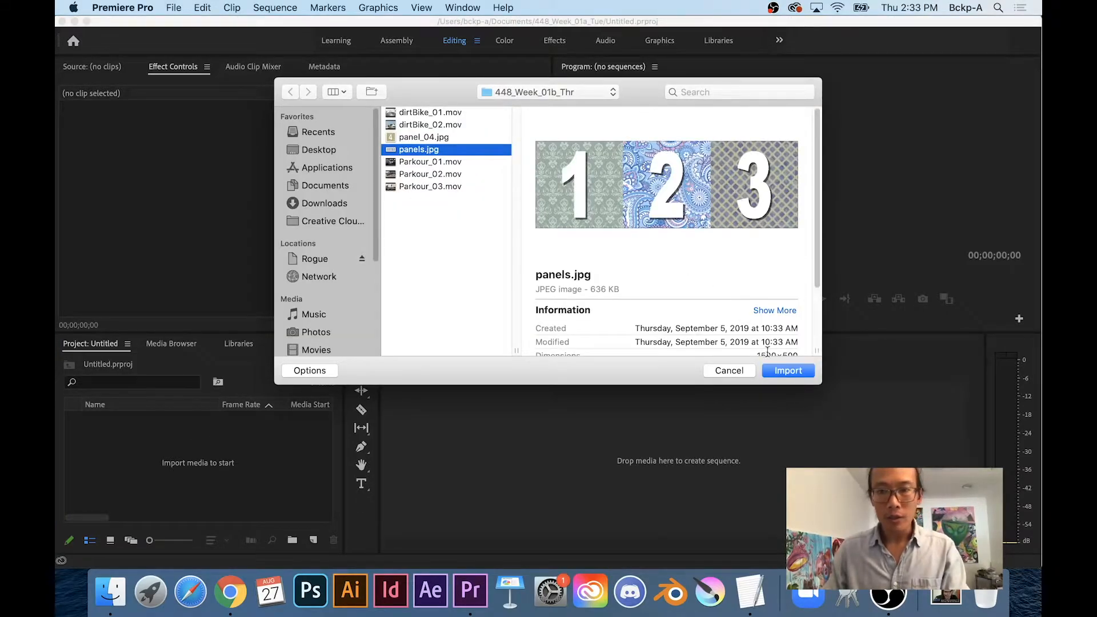
left_click(775, 370)
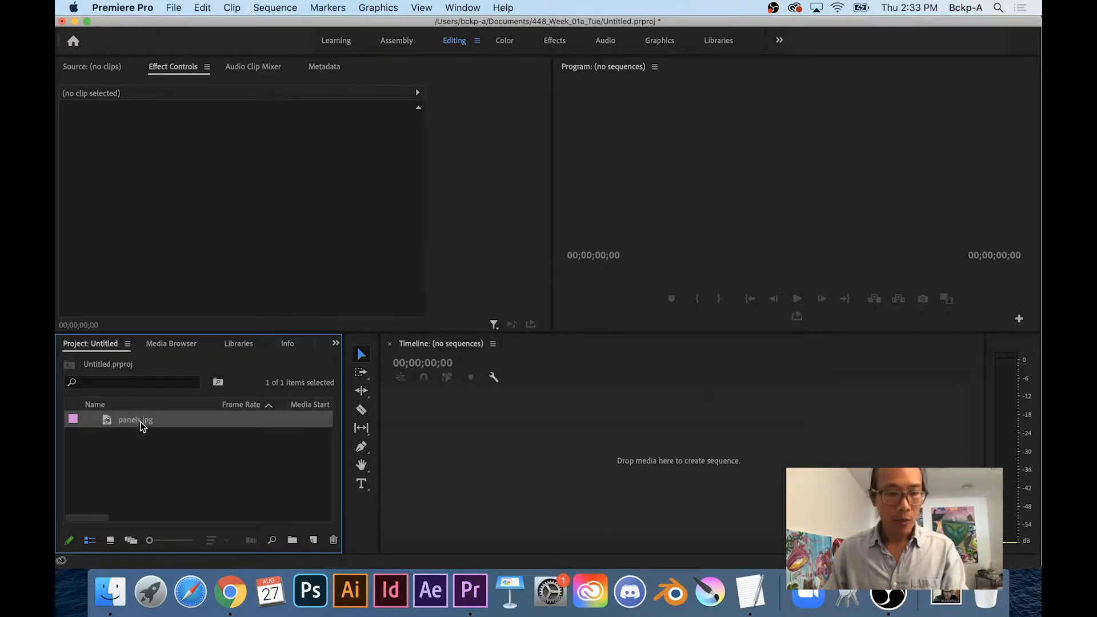
right_click(142, 424)
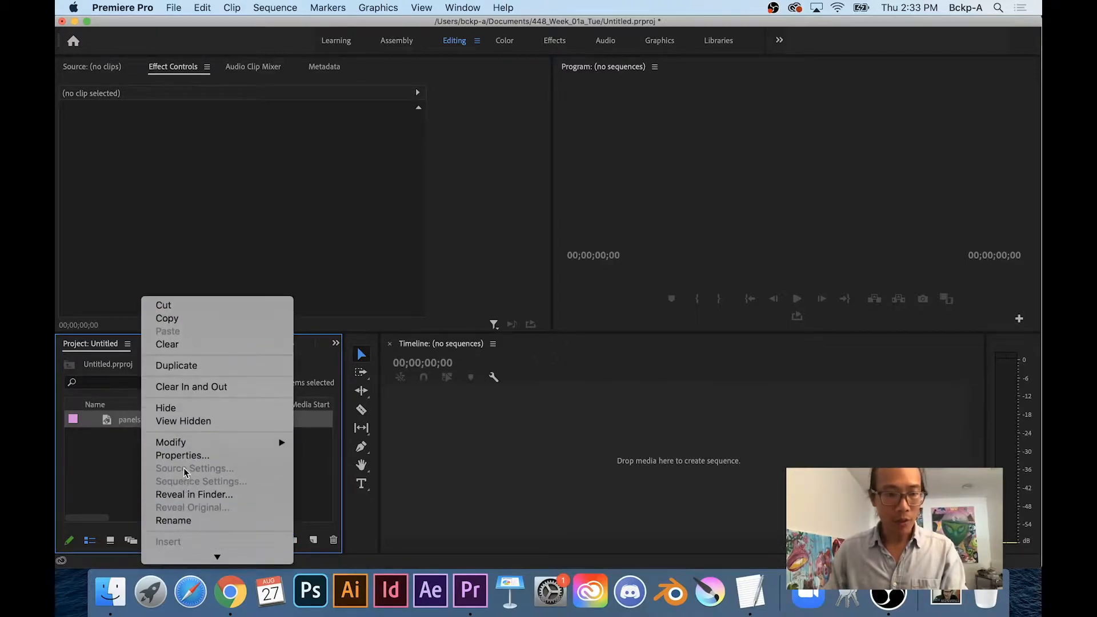
left_click(186, 457)
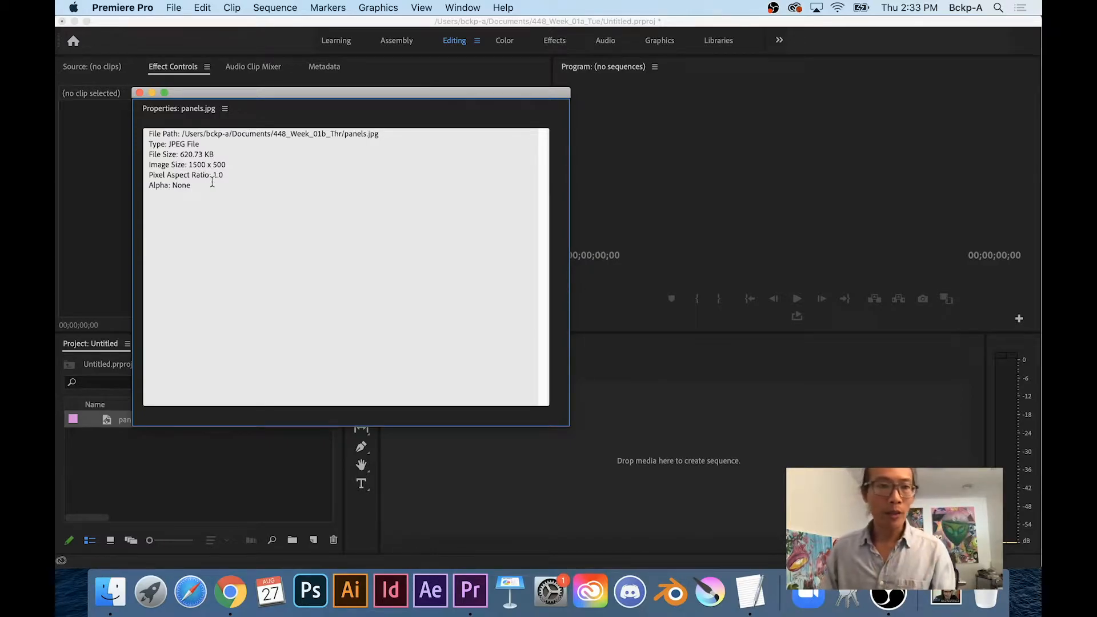
Create a Custom-mode sequence with a 500 x 500 frame size and Square Pixels (1.0)
left_click(140, 93)
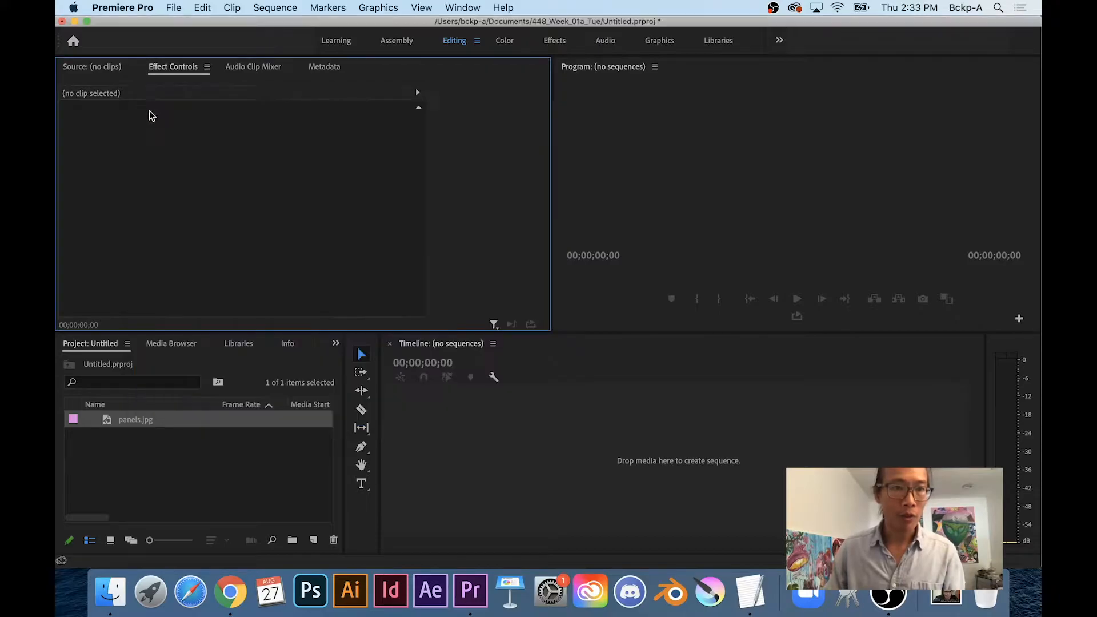
left_click(313, 540)
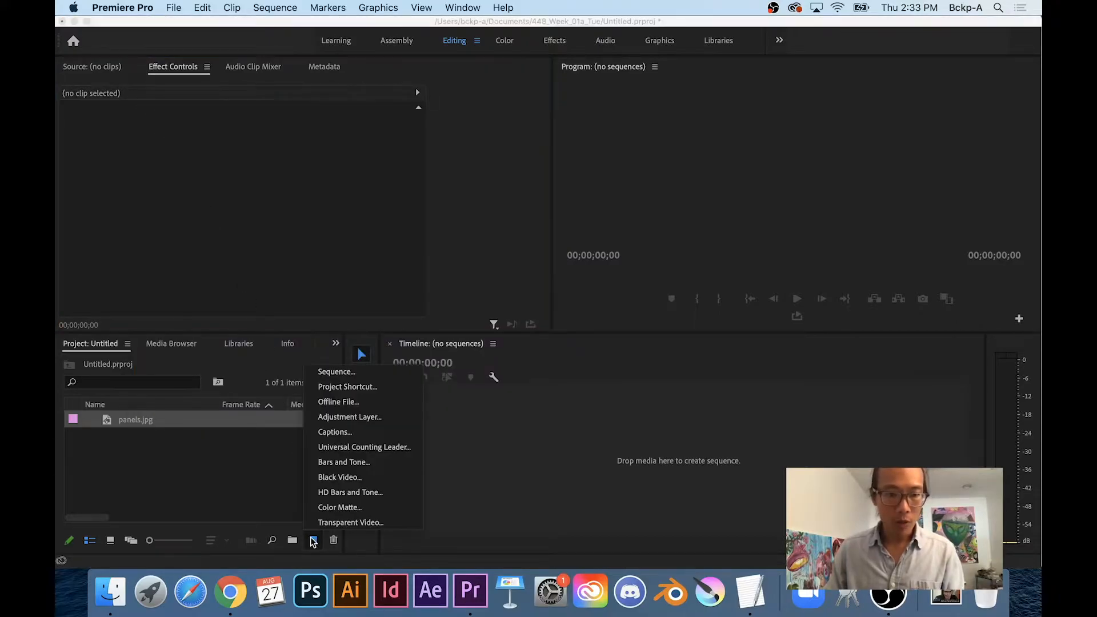
left_click(337, 381)
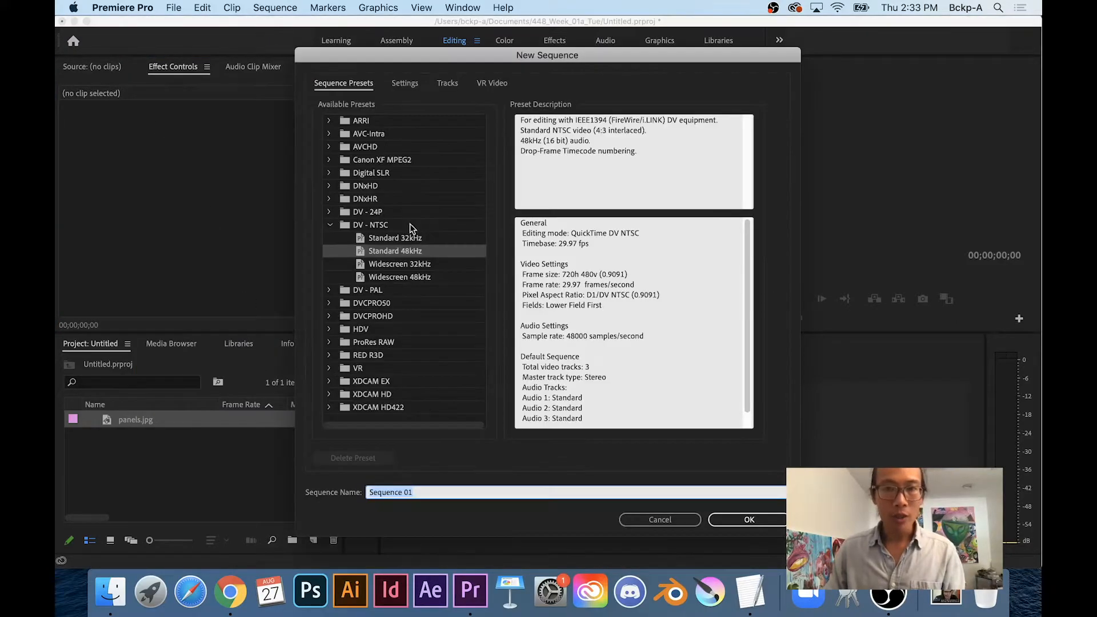
left_click(402, 84)
left_click(444, 105)
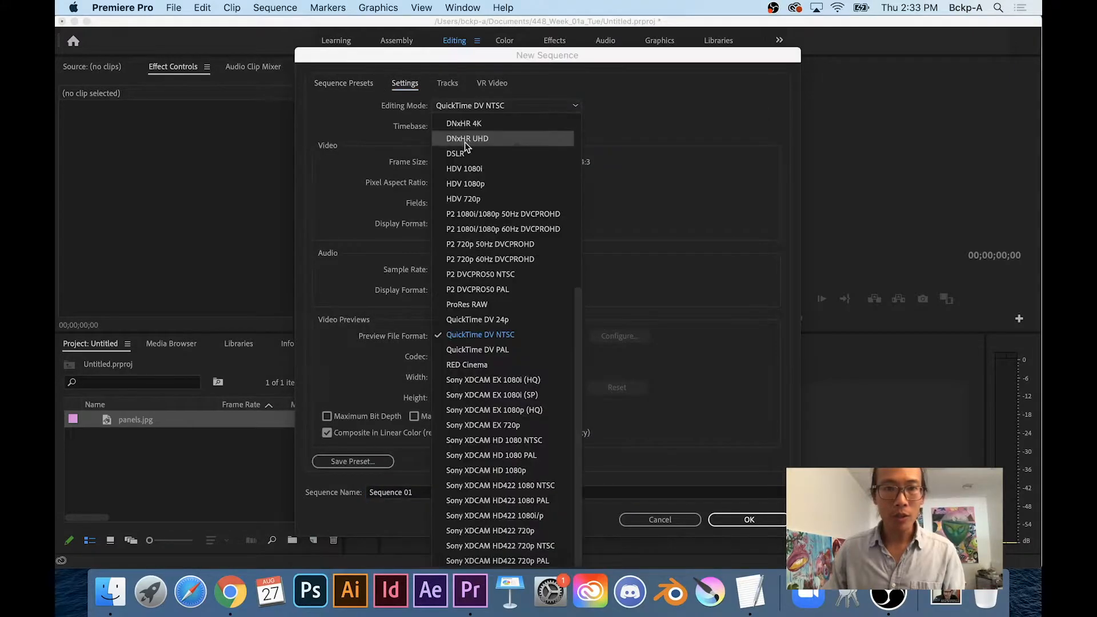
left_click(460, 120)
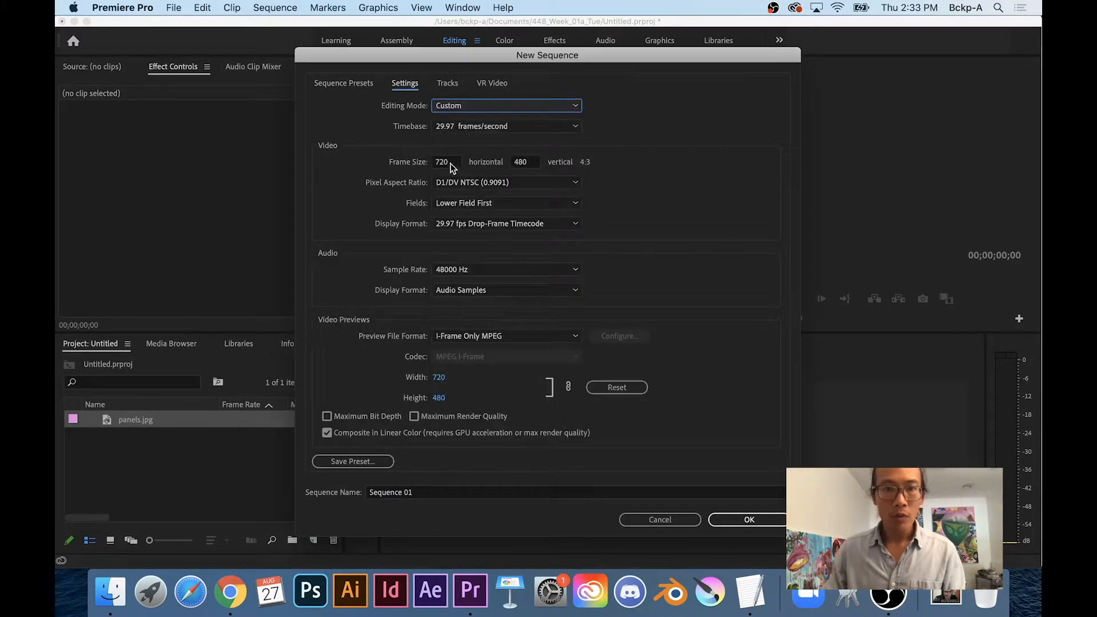
left_click(450, 163)
type("500")
key("Tab")
type("500")
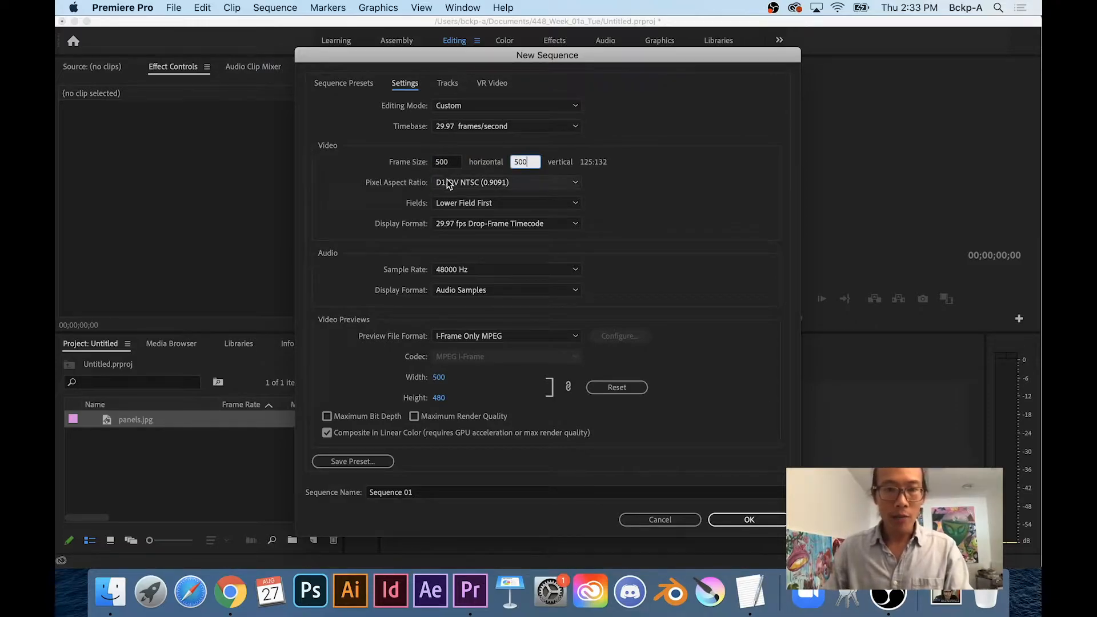
left_click(447, 181)
left_click(452, 196)
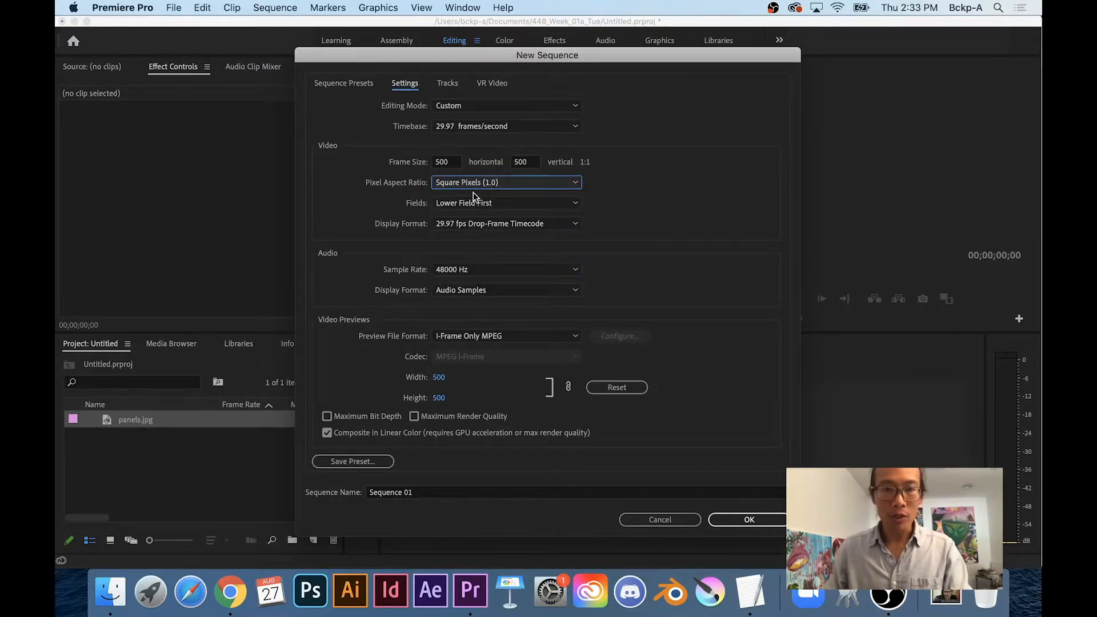
left_click(762, 520)
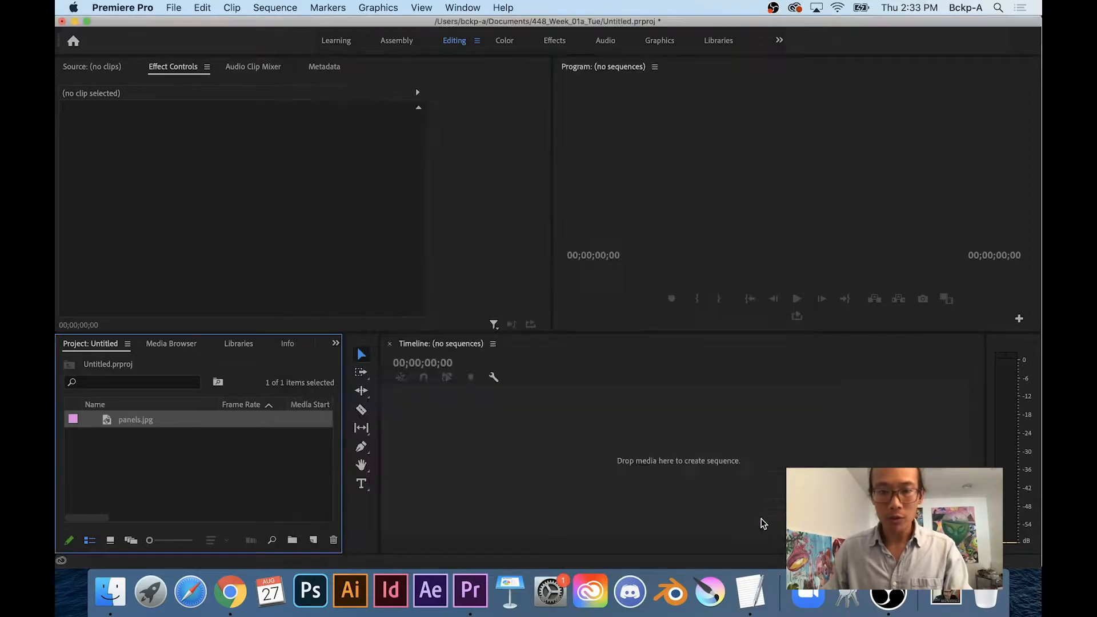
Place panels.jpg on V1, show its Motion settings in Effect Controls, and park at 00;00;00;23
left_click_drag(113, 424, 527, 452)
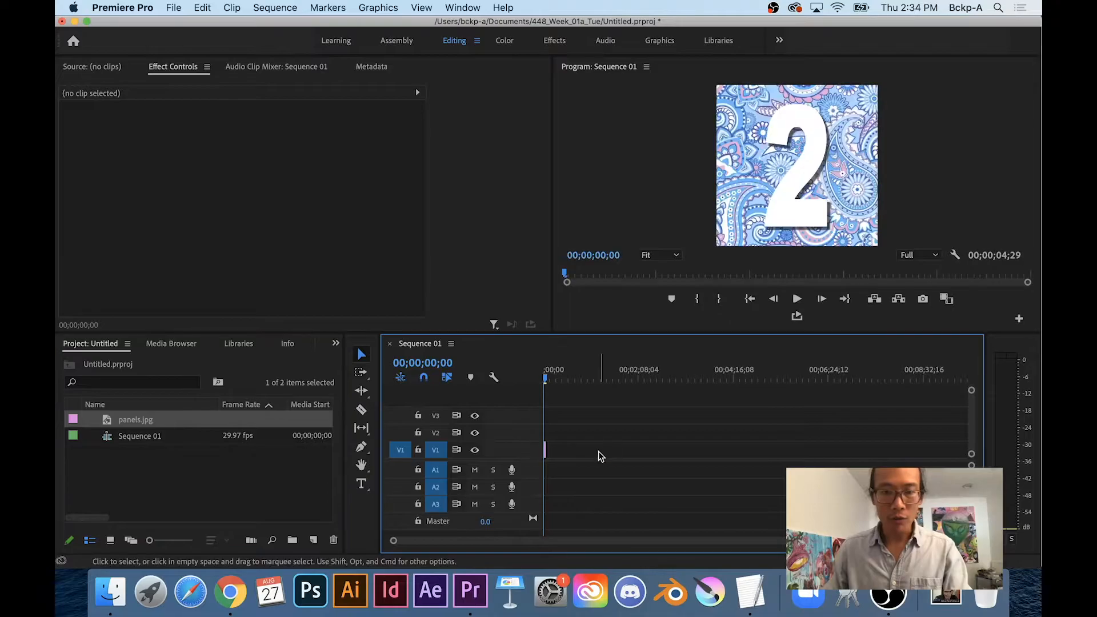
key("=")
key("=")
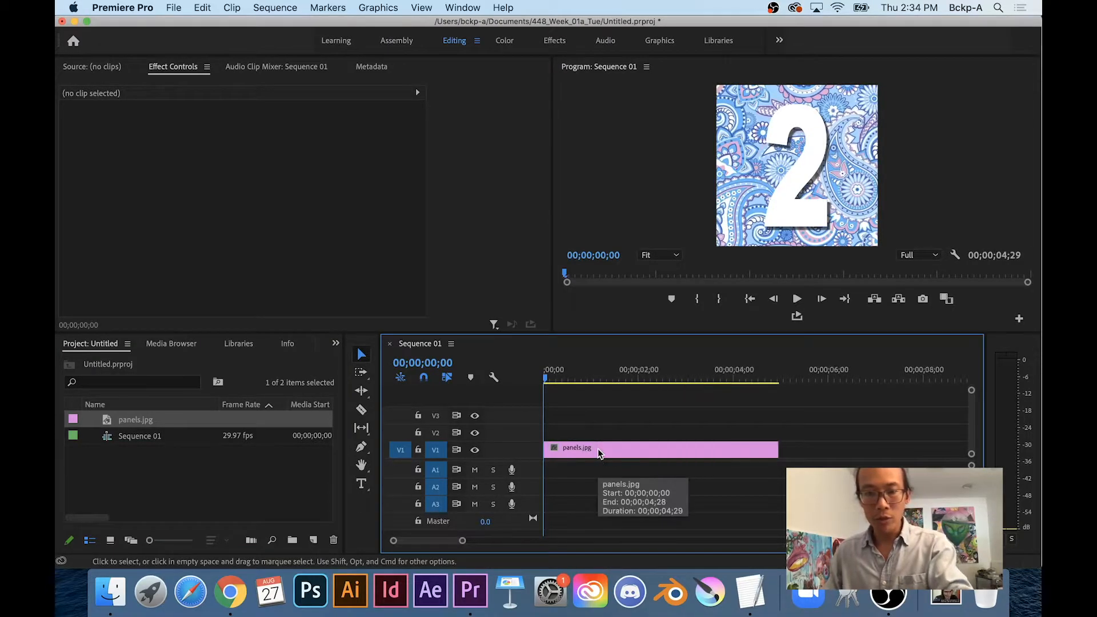
double_click(594, 451)
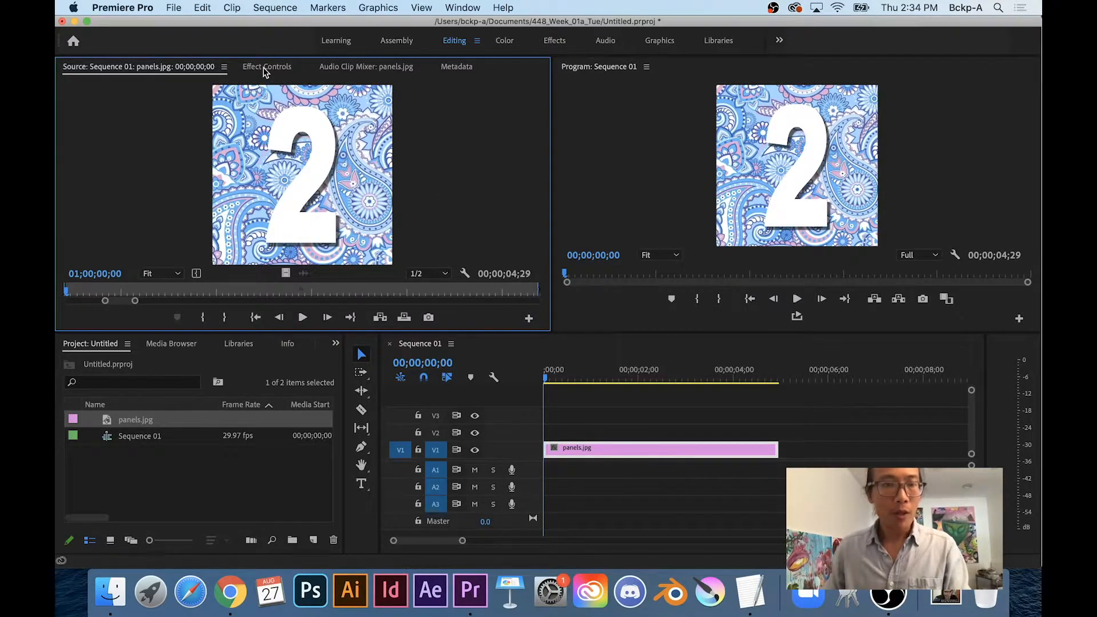
left_click(264, 68)
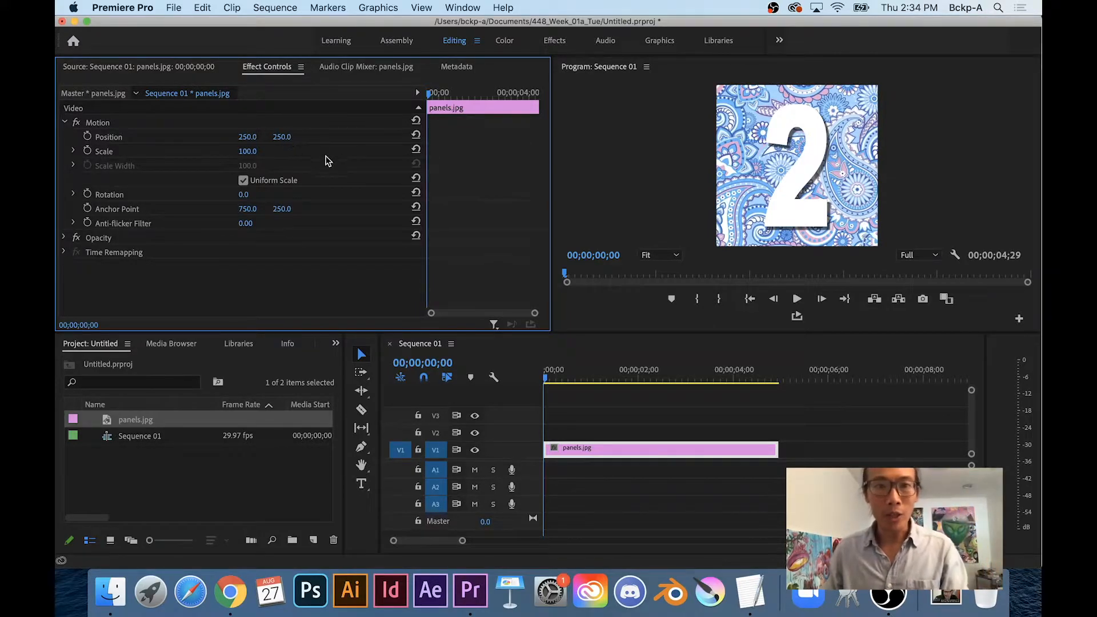
key("space")
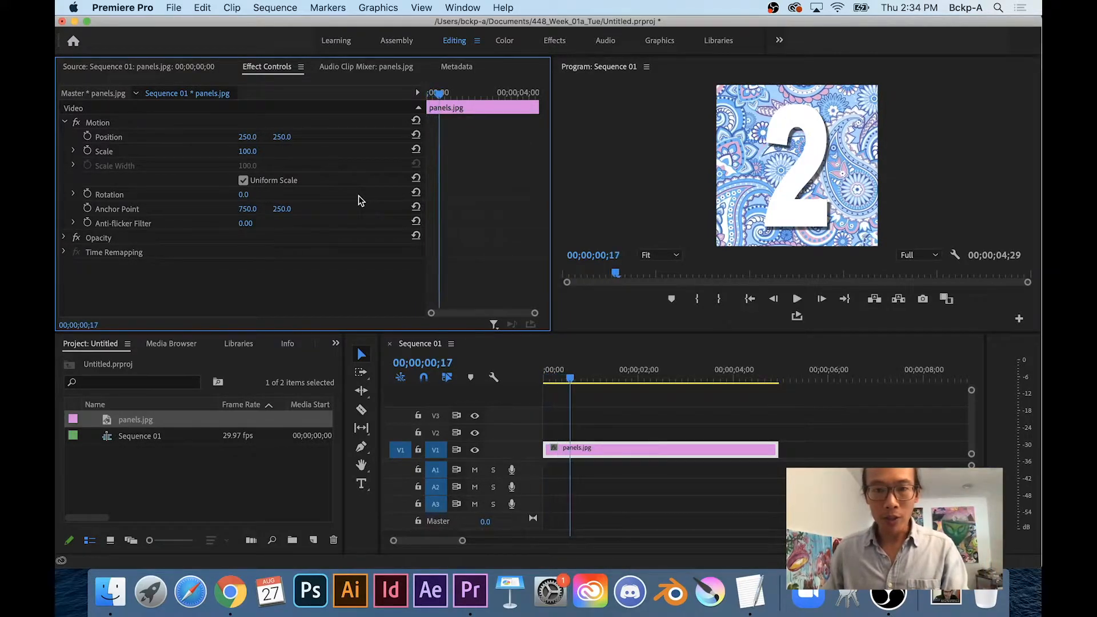
key("space")
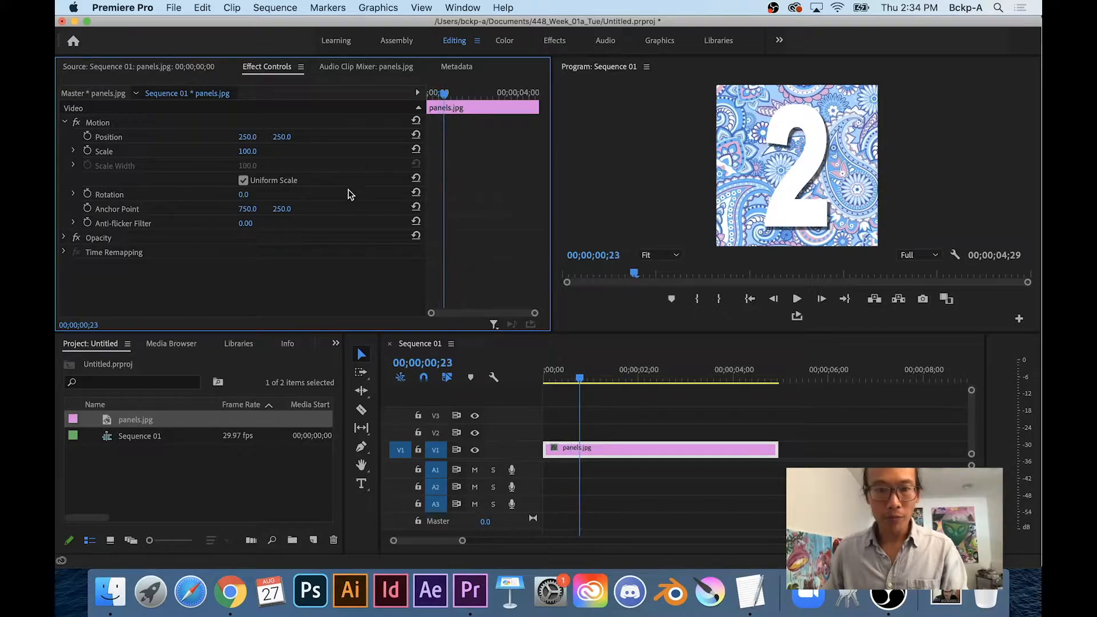
Keyframe Position X at 750 (panel 1) at 00;00;00;23 and 249 (panel 2) five frames later
left_click(87, 139)
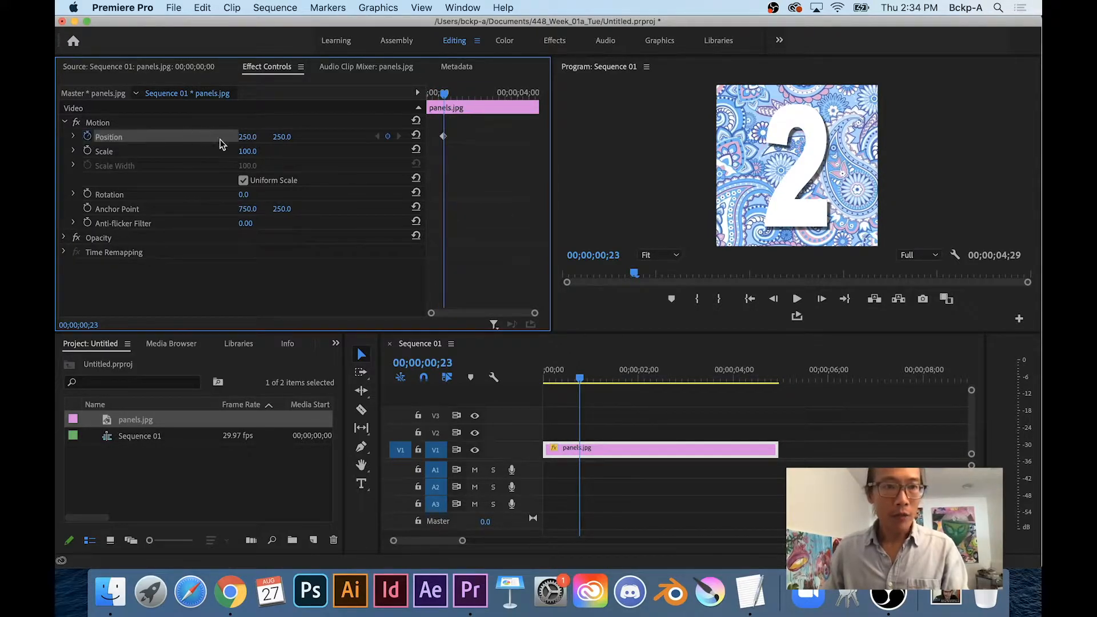
left_click_drag(243, 146, 429, 146)
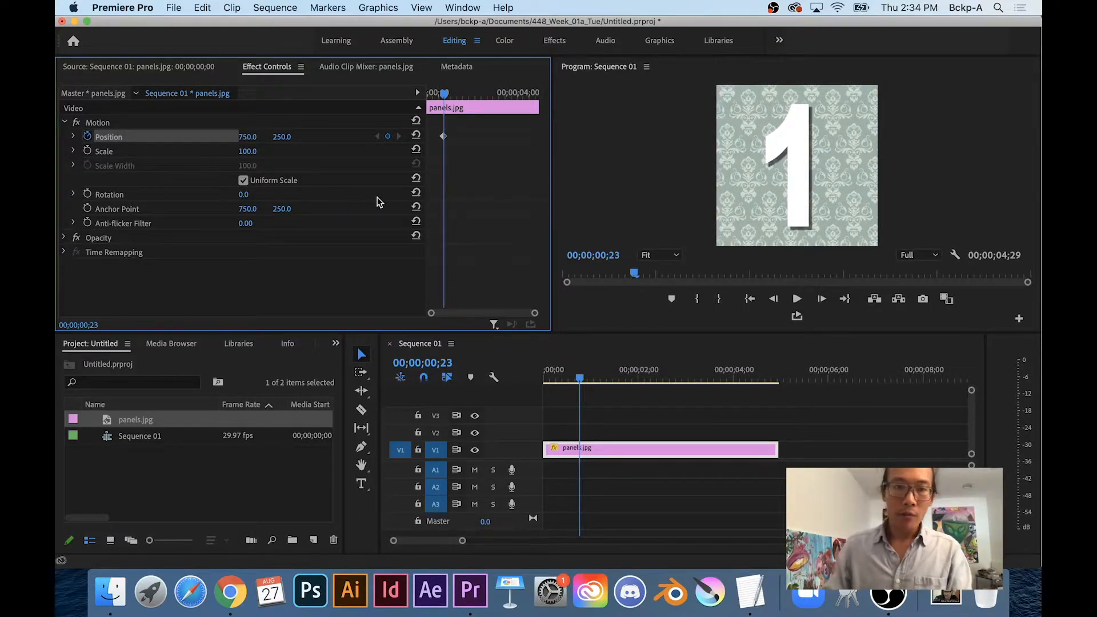
key("Right")
key("Right")
key("Right")
key("Right")
key("Right")
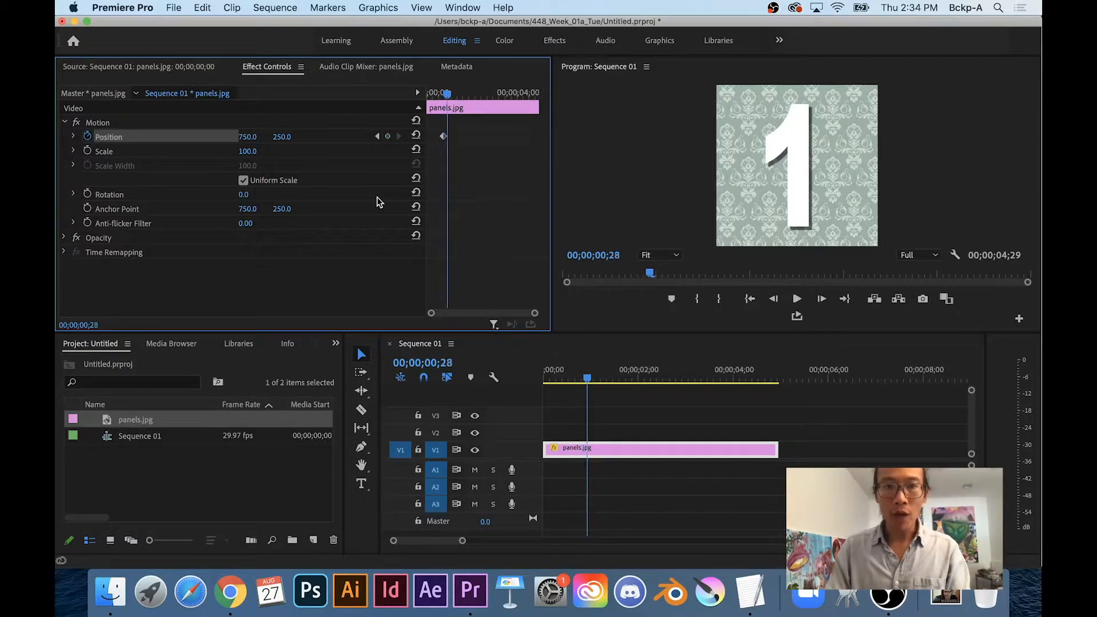
left_click_drag(248, 136, 99, 136)
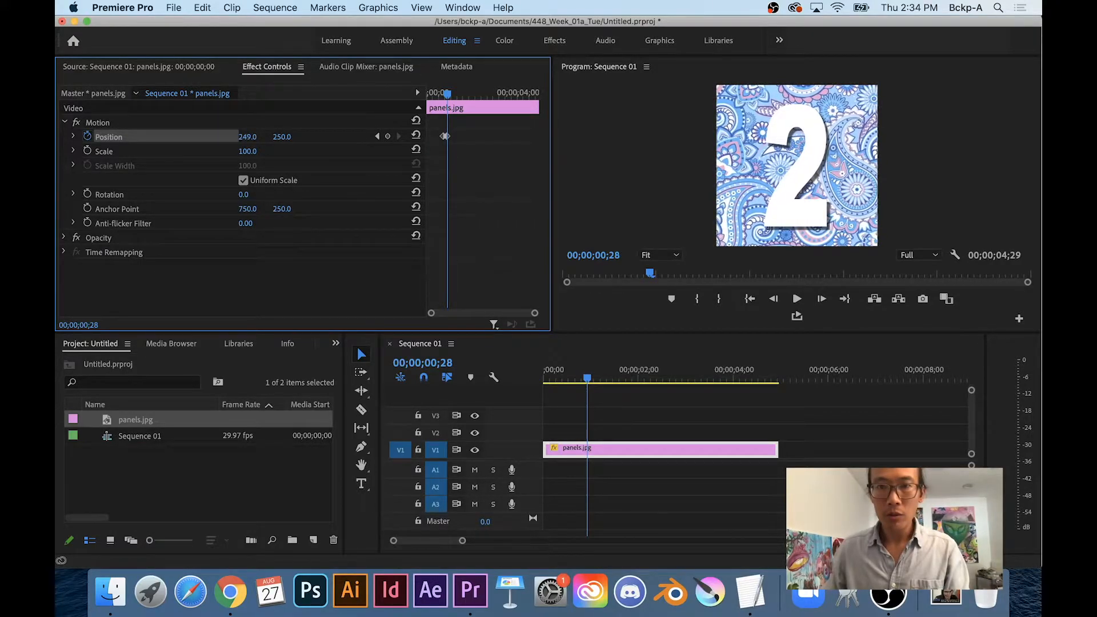
key("space")
key("space")
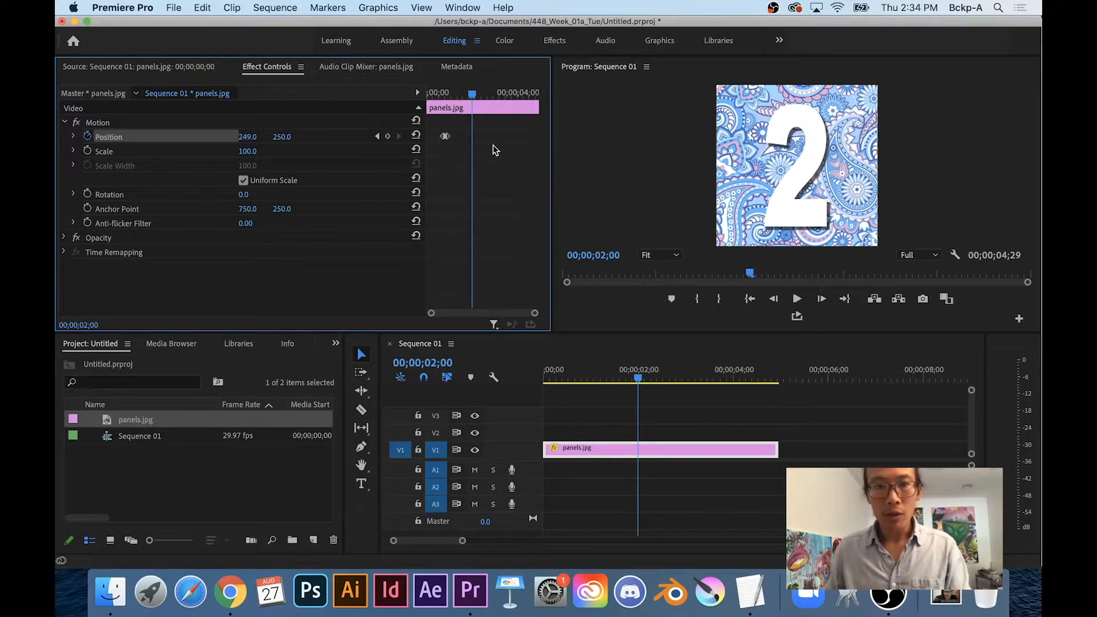
Hold panel 2 with a keyframe at 00;00;02;00, then slide to panel 3 at X -250
left_click(387, 137)
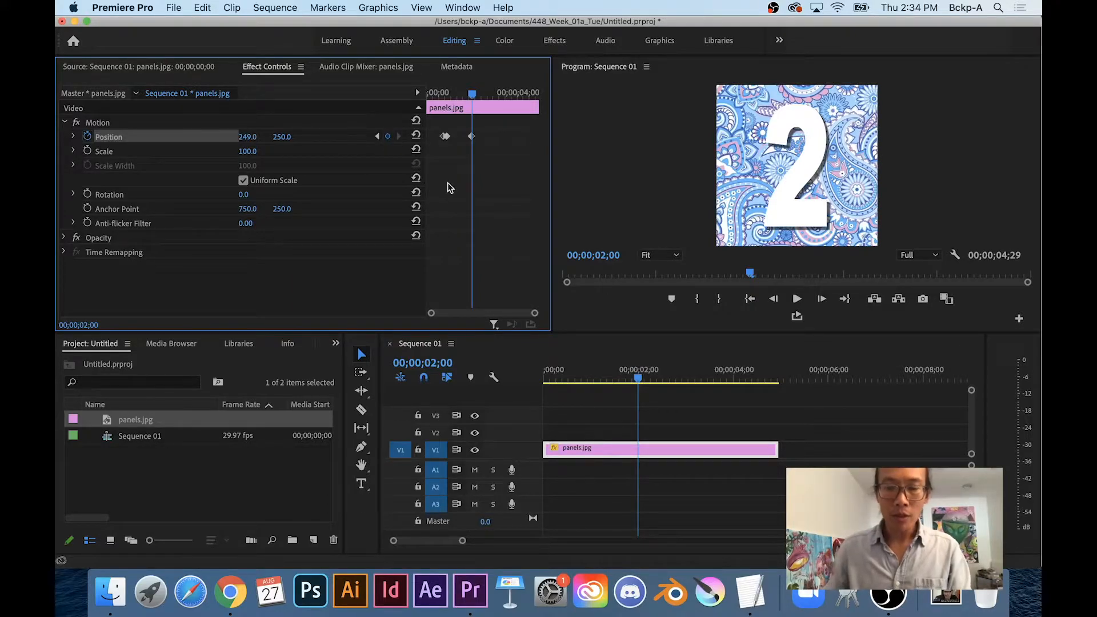
key("Right")
key("Right")
key("Right")
key("Right")
key("Right")
left_click_drag(246, 142, 81, 142)
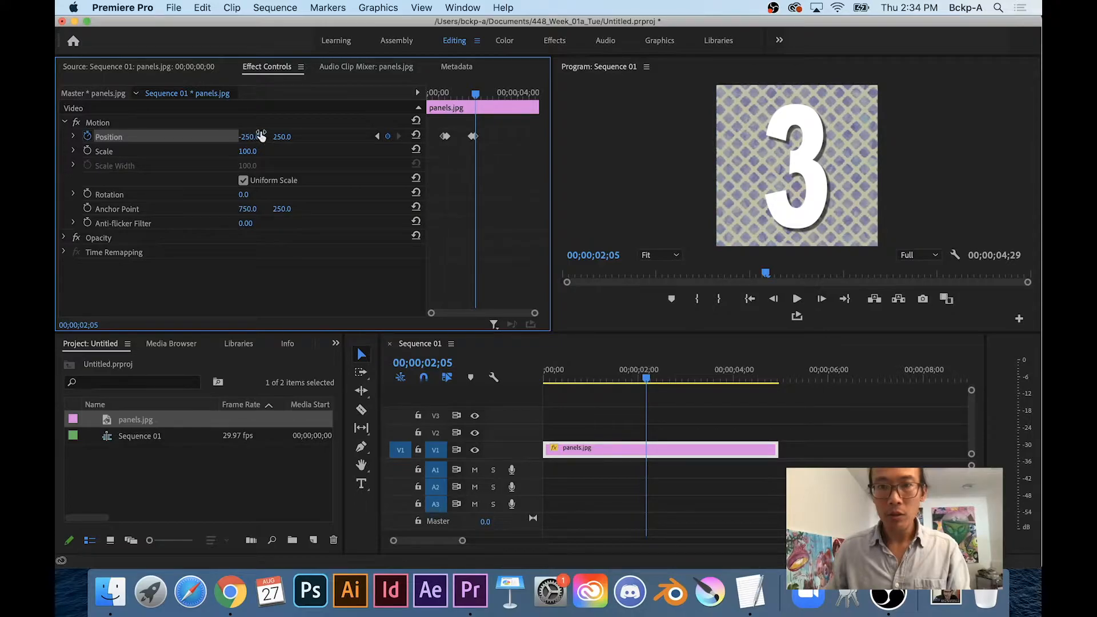
key("space")
key("space")
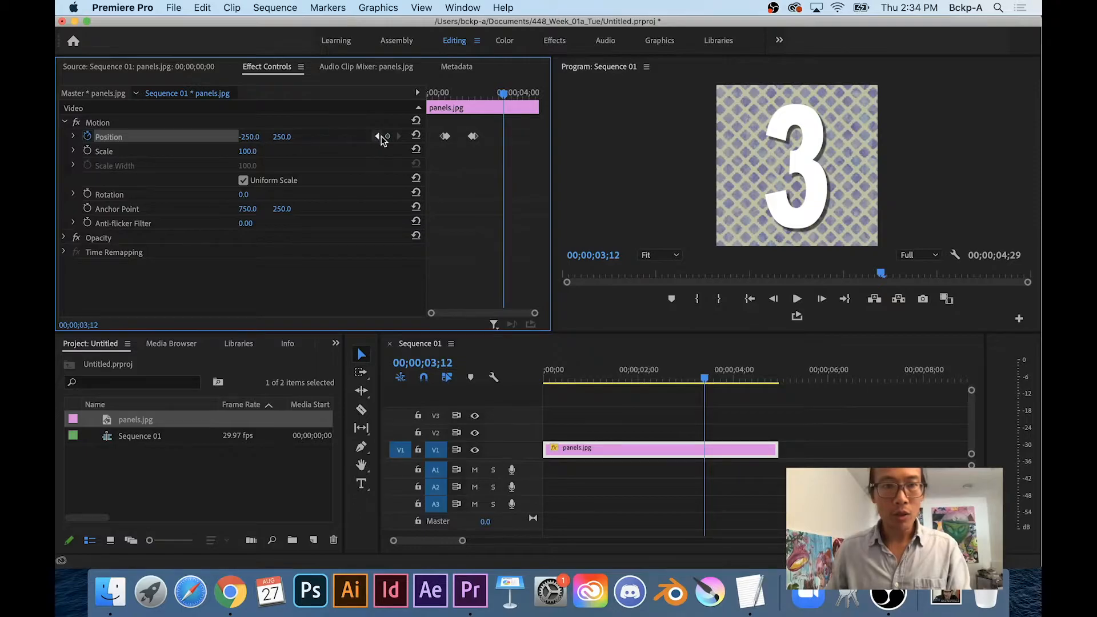
Add a keyframe at 00;00;03;12 and slide the image out to X -750 at 00;00;03;17
left_click(387, 137)
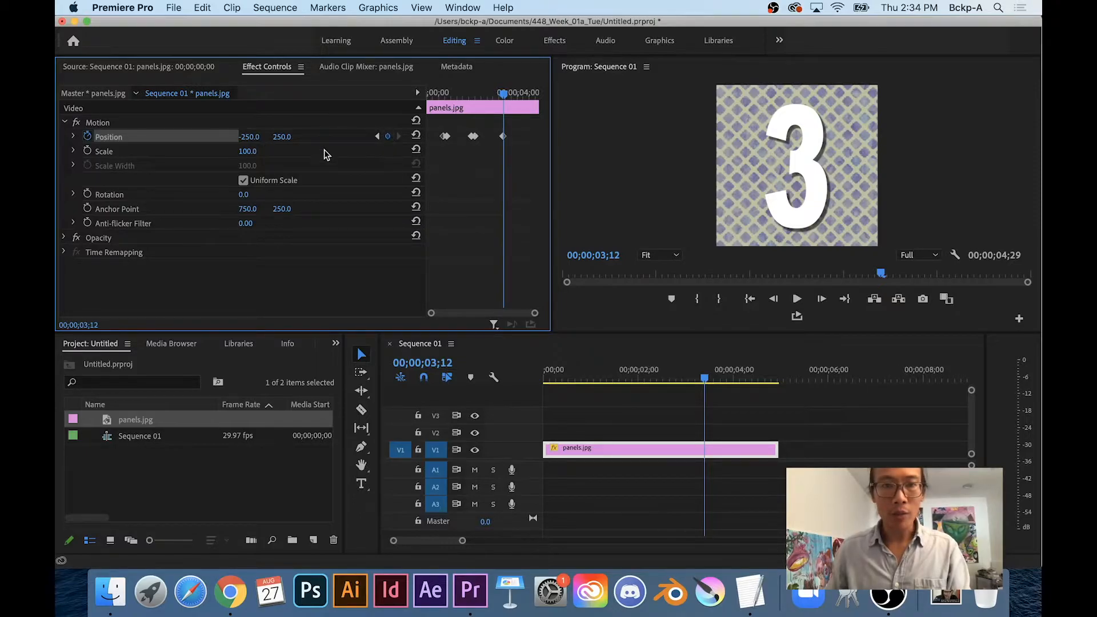
key("Right")
key("Right")
key("Right")
key("Right")
key("Right")
left_click_drag(256, 140, 164, 140)
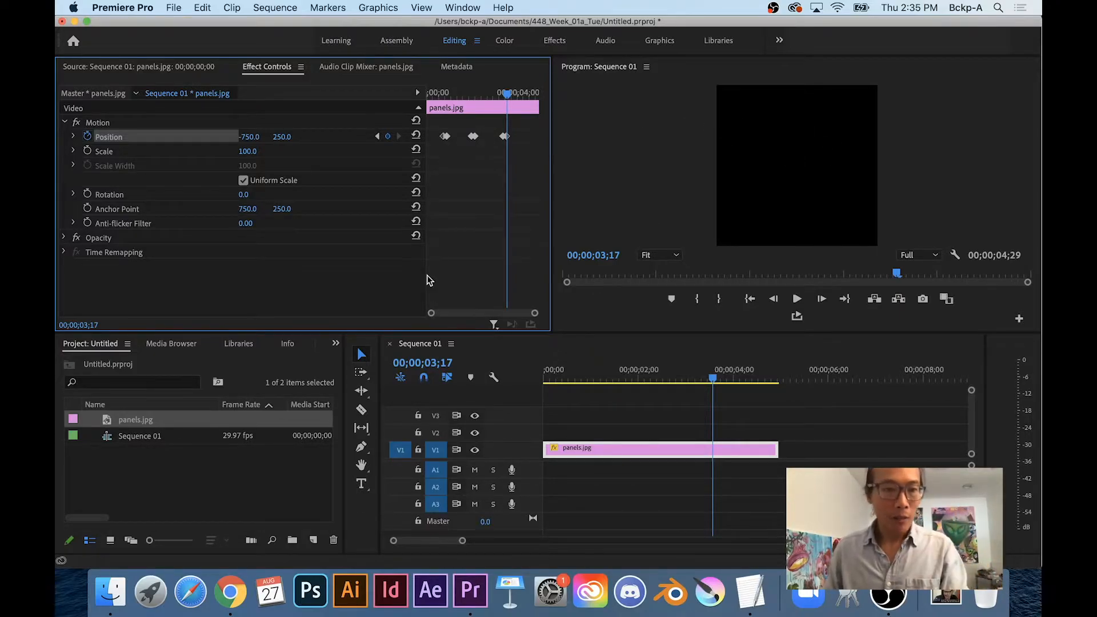
Import panel_04.jpg into the project alongside panels.jpg
double_click(174, 487)
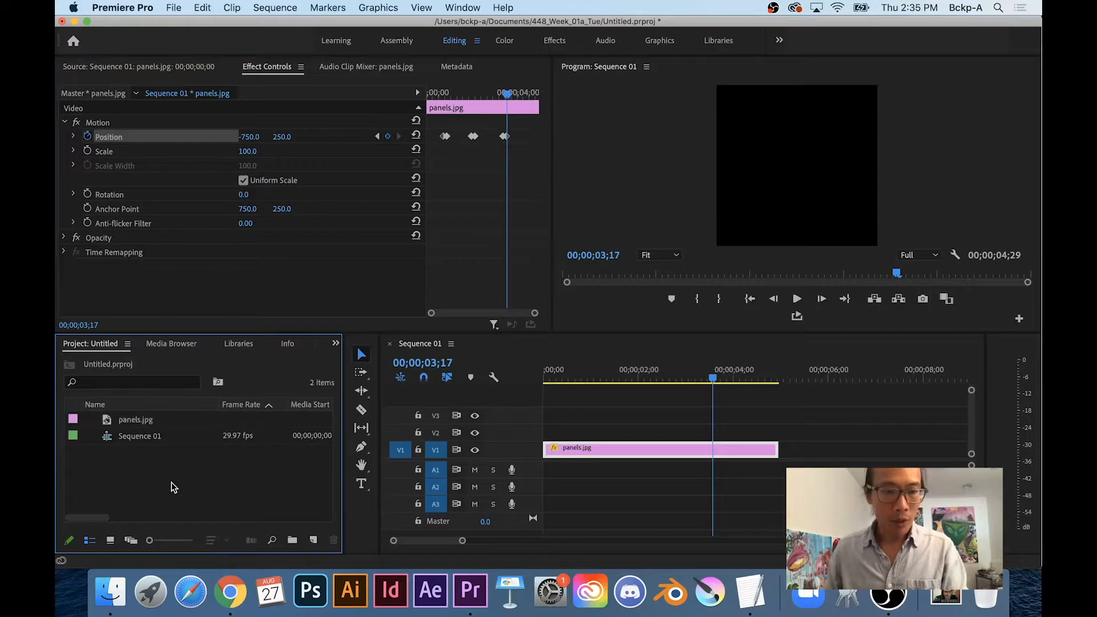
left_click(425, 139)
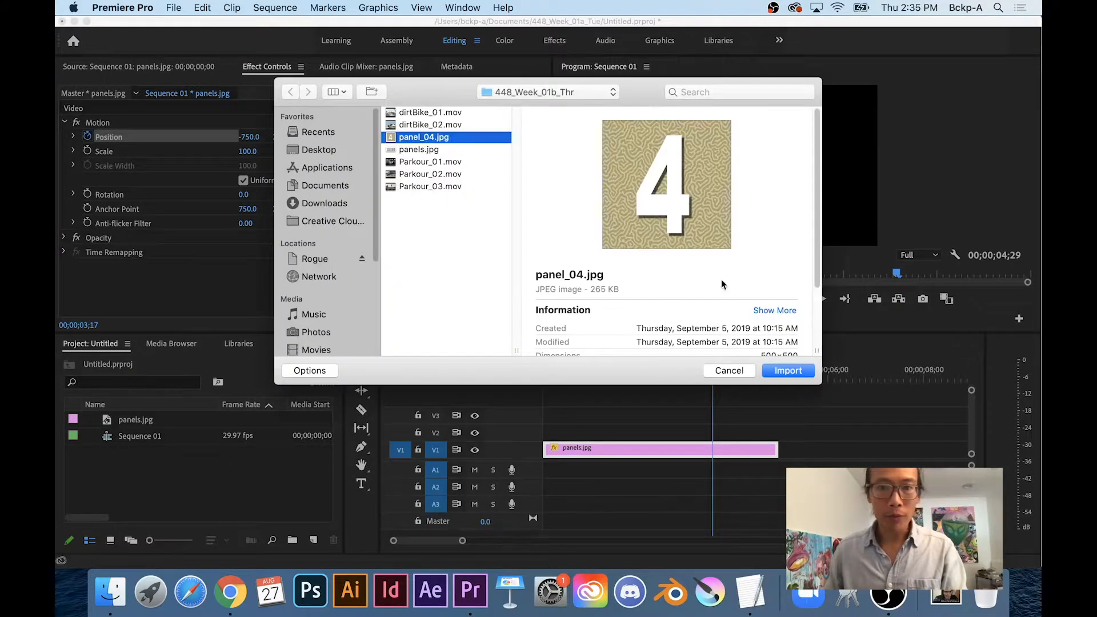
left_click(787, 370)
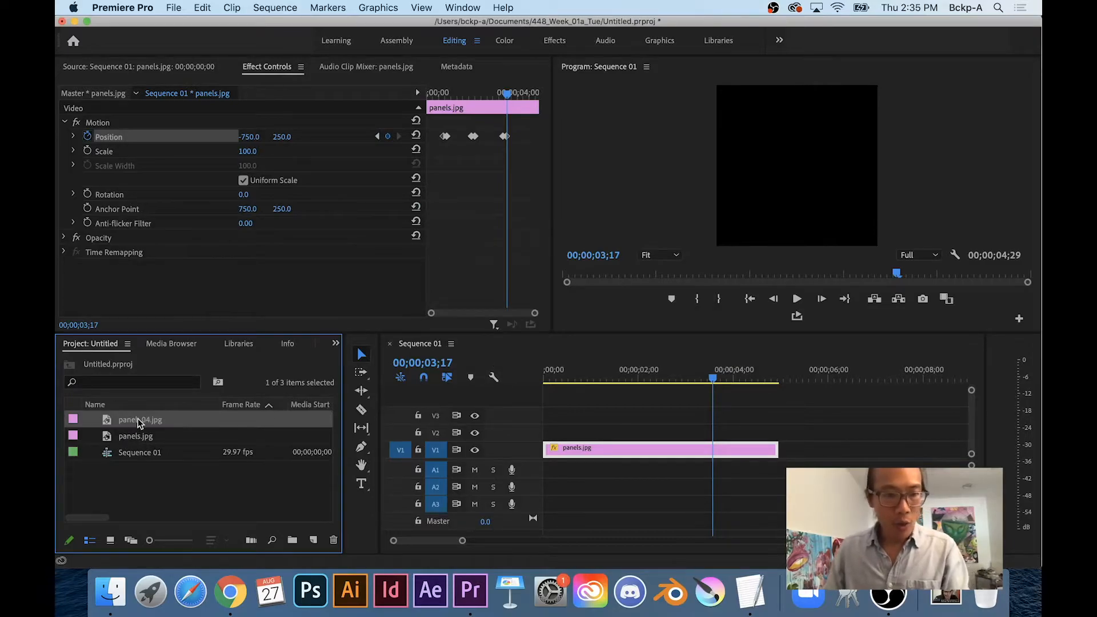
Return the playhead to the previous Position keyframe so panel 3 shows
left_click_drag(146, 421, 355, 449)
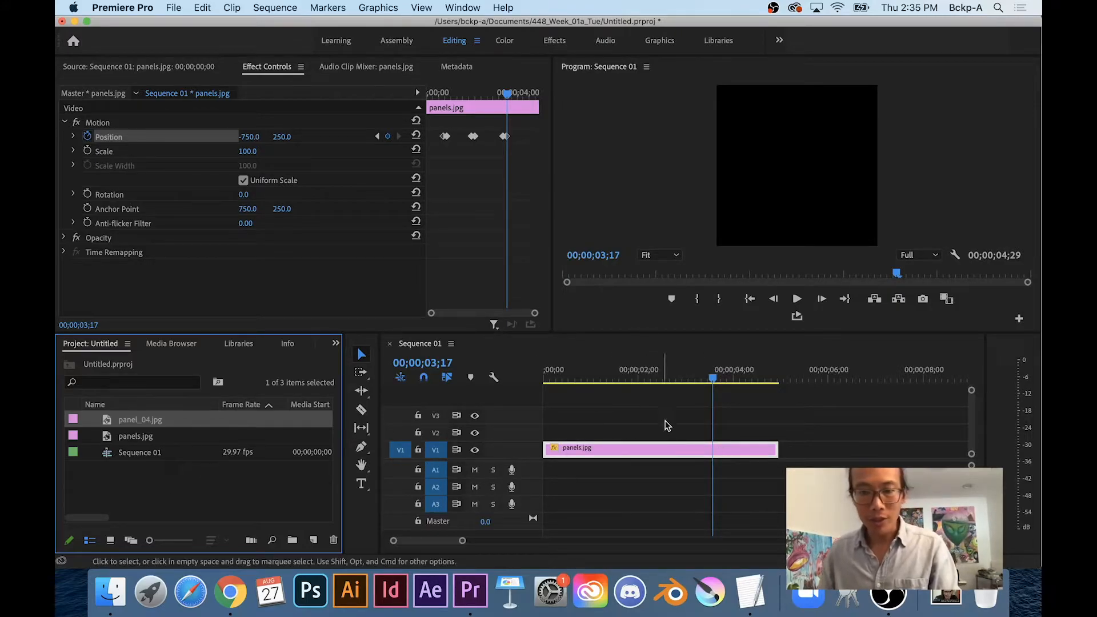
left_click(509, 100)
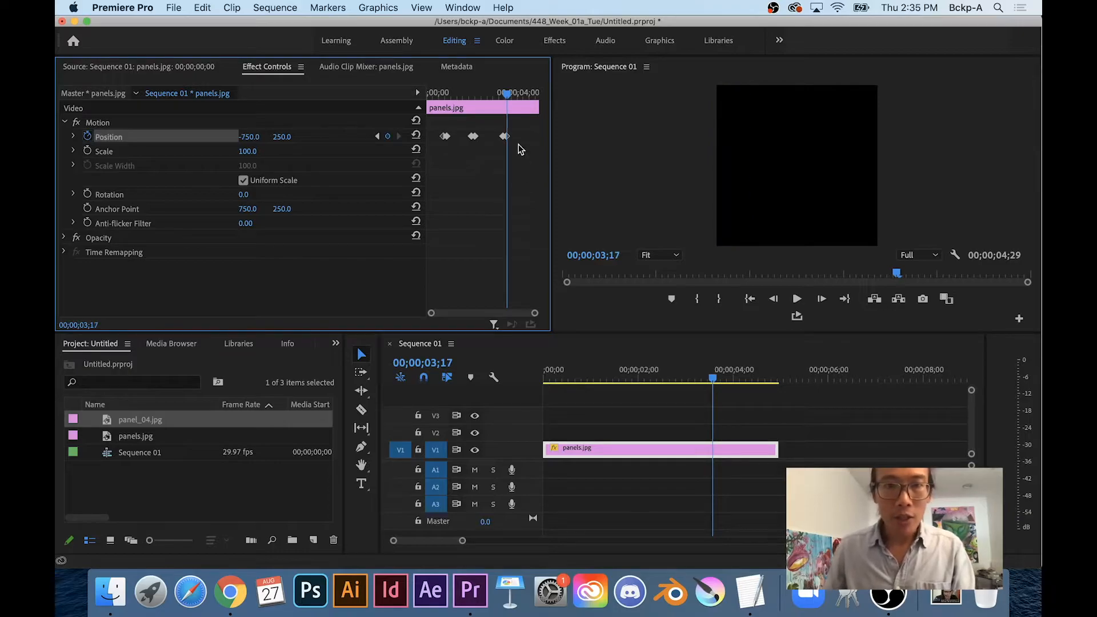
left_click(377, 137)
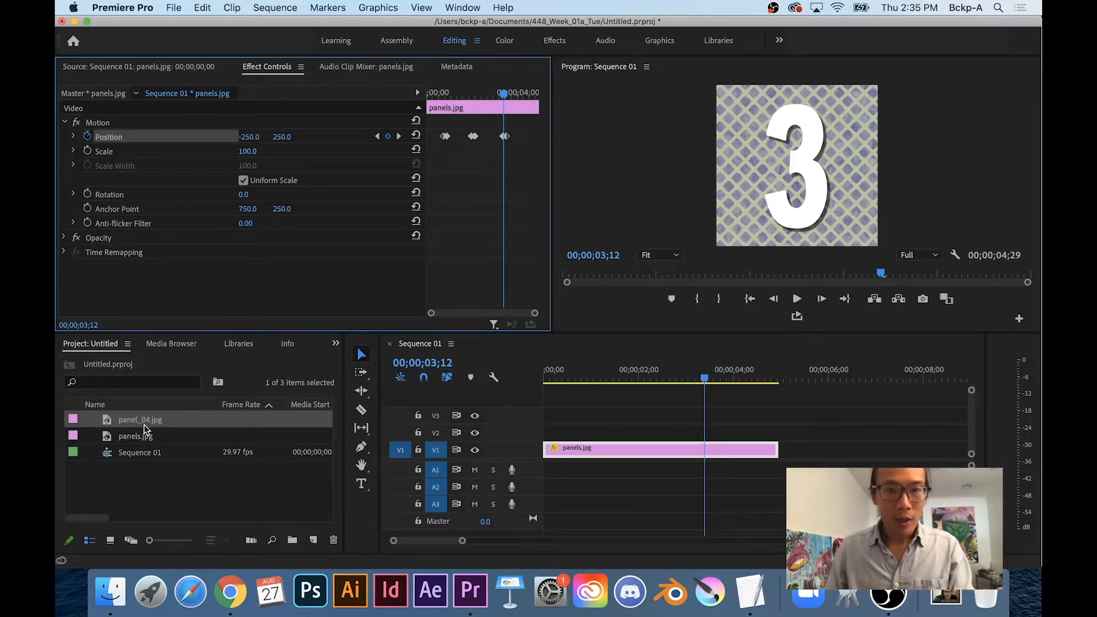
Place panel_04.jpg on V2 starting at 00;00;03;12 and step ahead to the slide's end
left_click_drag(139, 423, 710, 431)
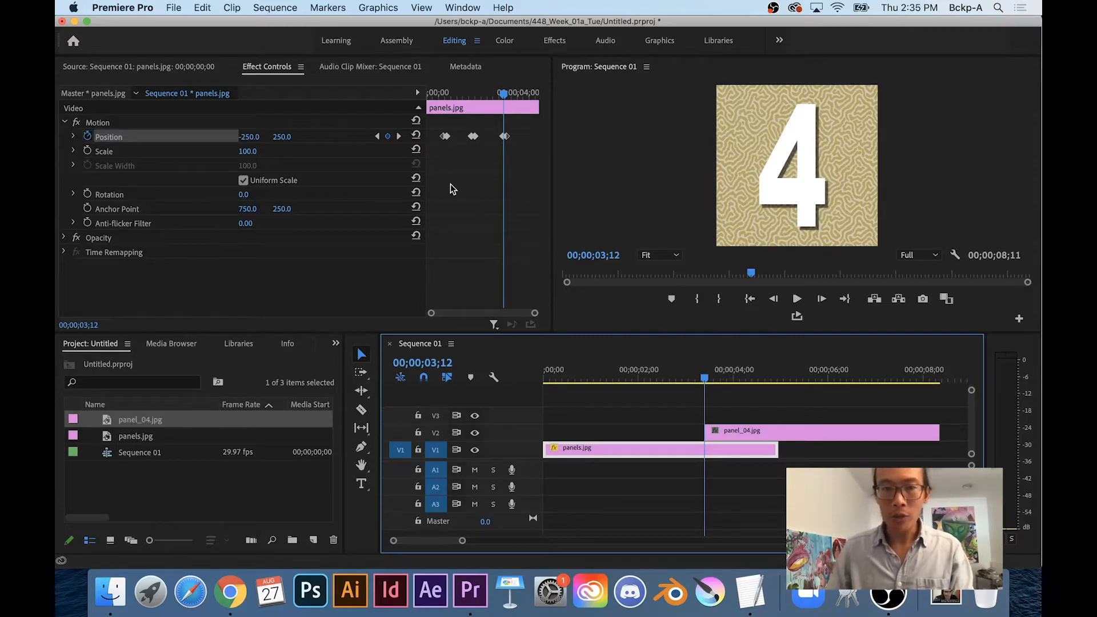
key("Right")
key("Right")
key("Right")
key("Right")
key("Right")
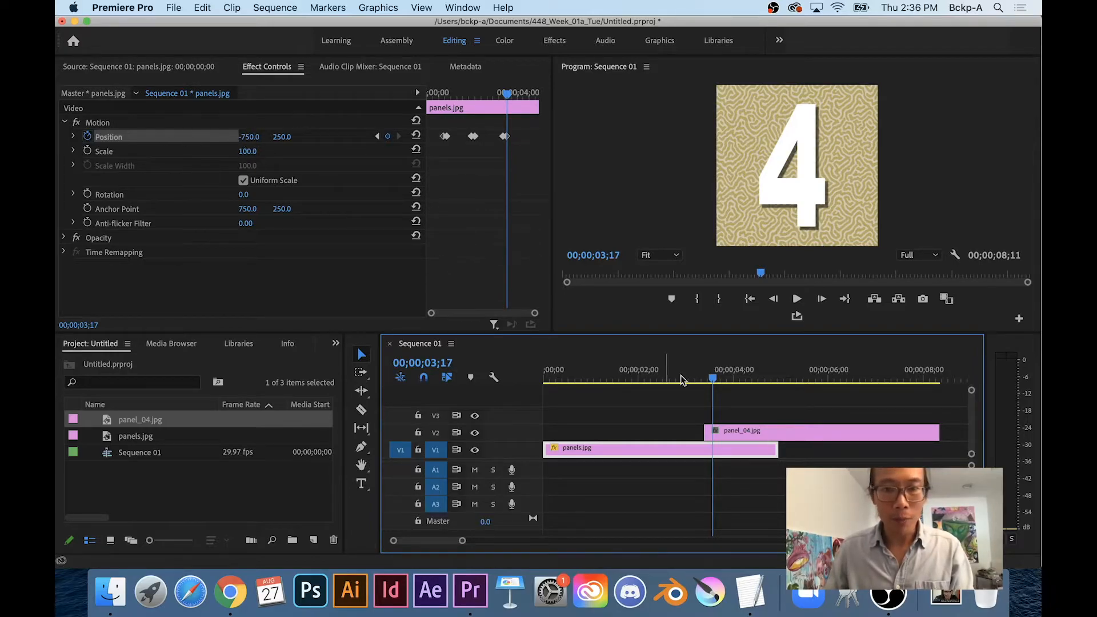
Keyframe panel_04.jpg's Position X from 750 at 00;00;03;12 to 250 at 00;00;03;17
left_click(789, 434)
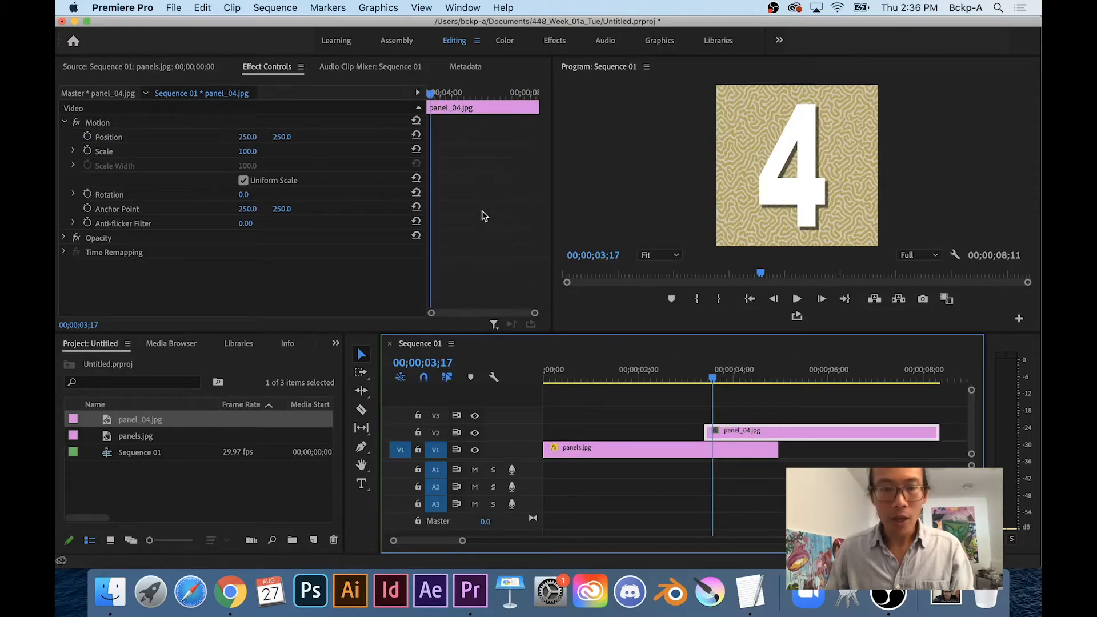
left_click(87, 137)
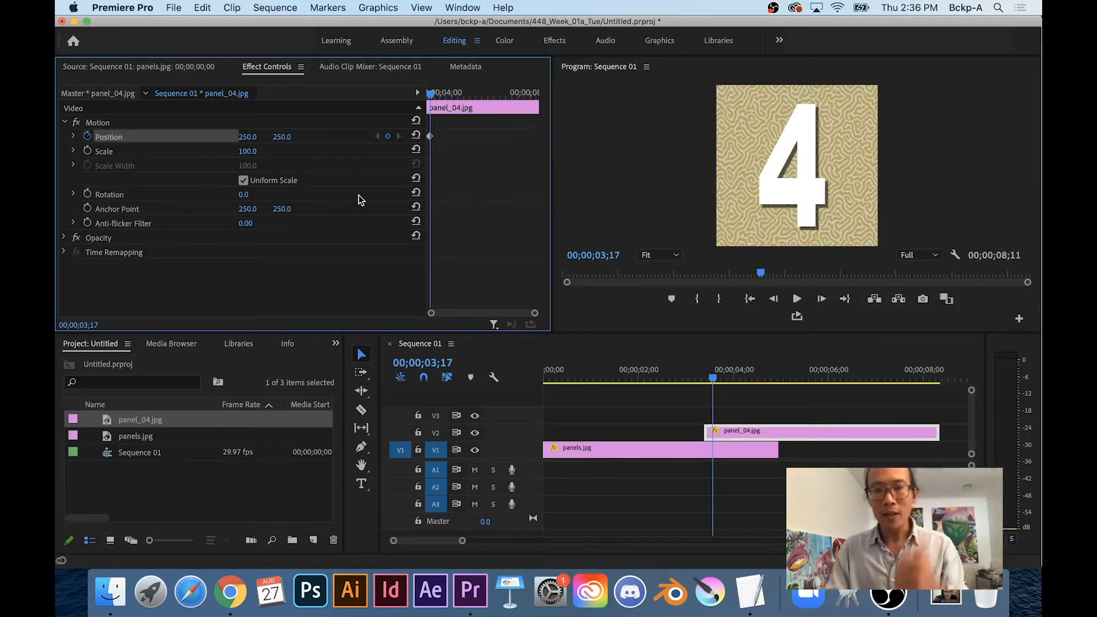
key("Left")
key("Left")
key("Left")
key("Left")
key("Left")
left_click_drag(247, 137, 388, 136)
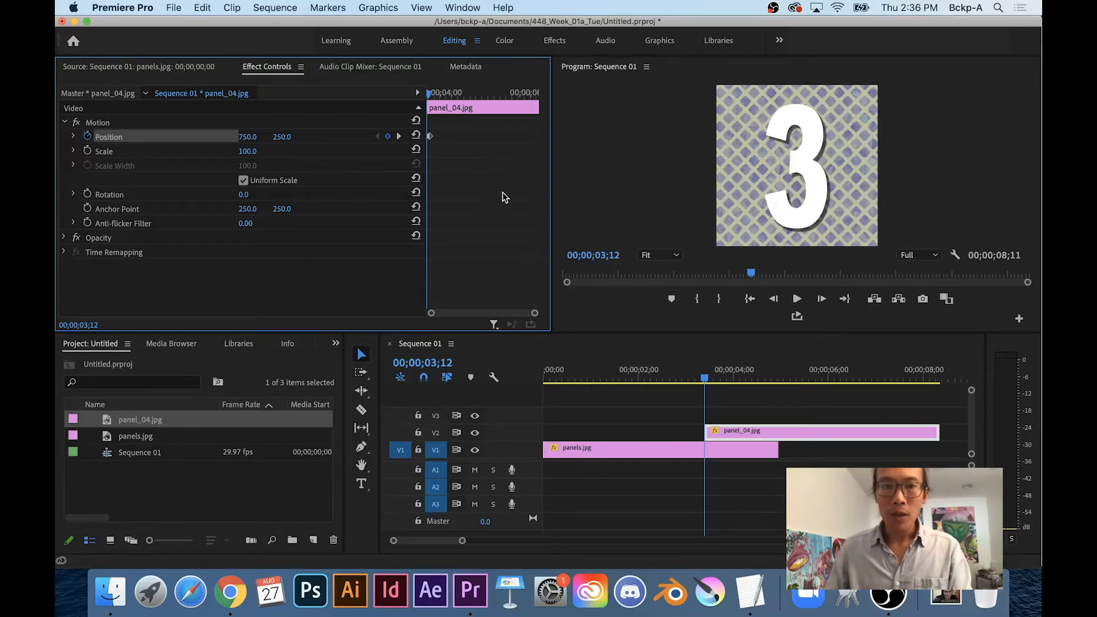
left_click_drag(534, 314, 502, 319)
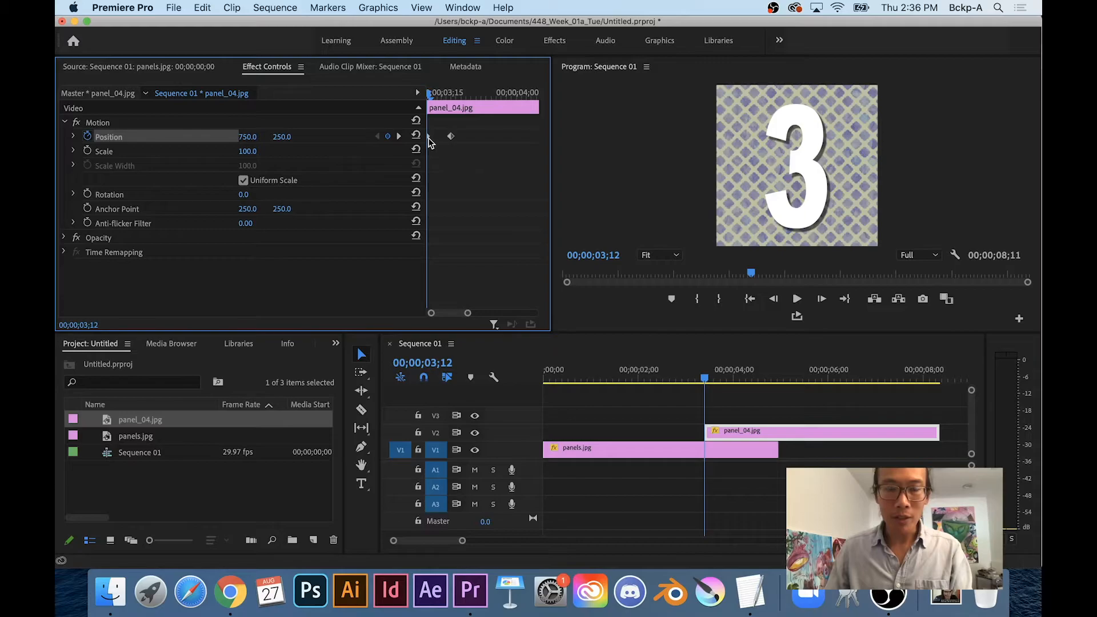
key("Right")
key("Right")
key("Right")
key("Left")
key("Left")
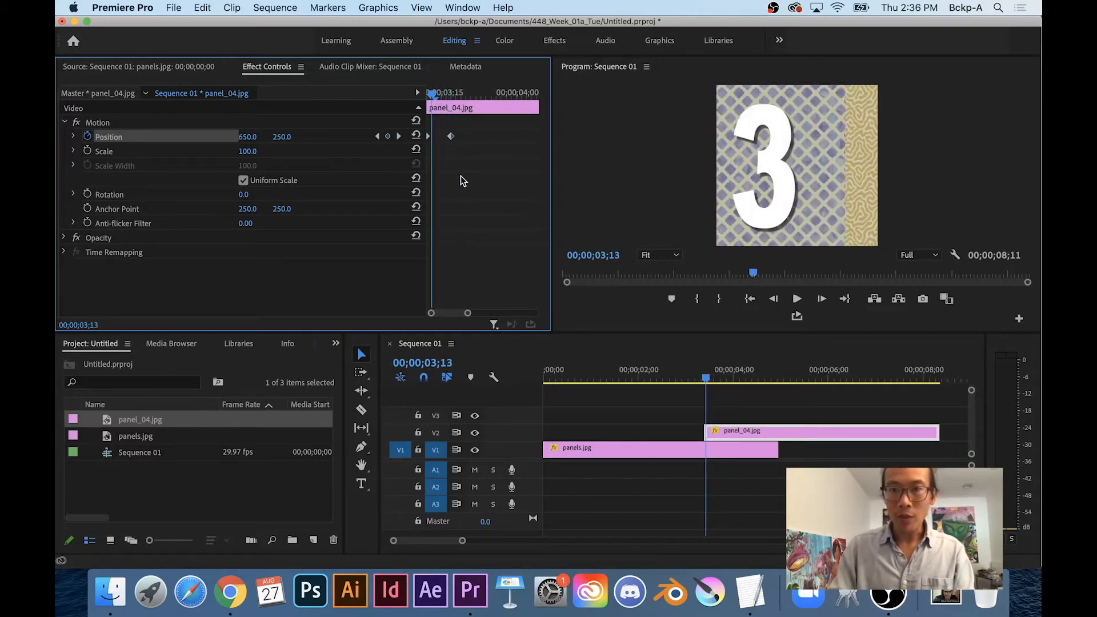
key("Right")
key("Right")
key("Left")
key("Left")
key("Right")
key("Right")
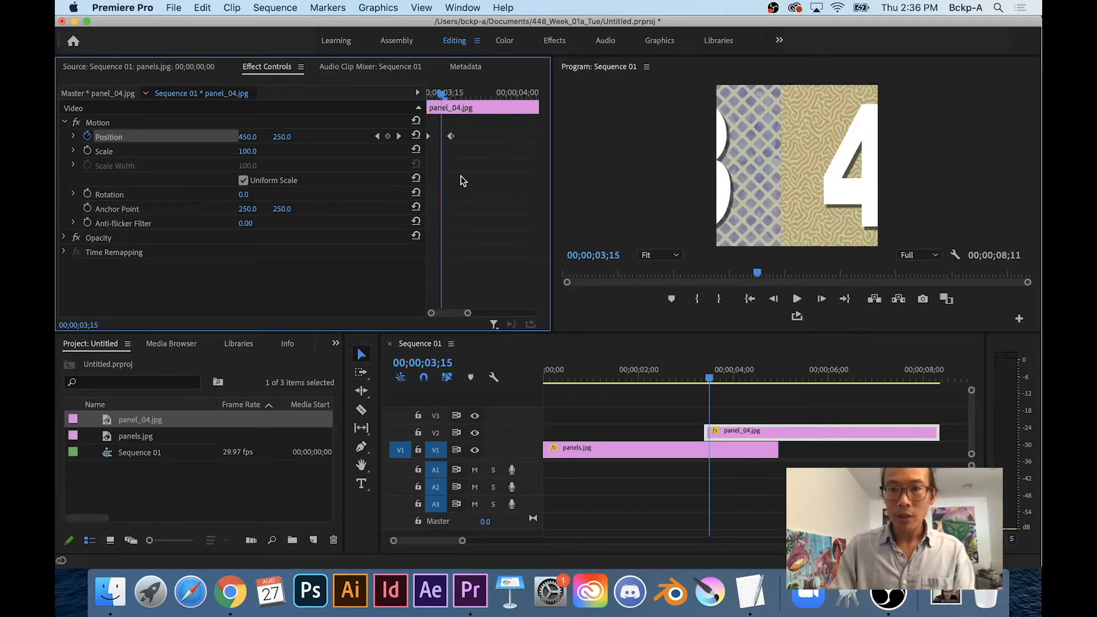
key("Left")
key("Left")
key("Right")
key("Right")
key("Right")
key("Left")
key("Left")
key("Left")
key("Left")
key("Right")
key("Right")
key("Left")
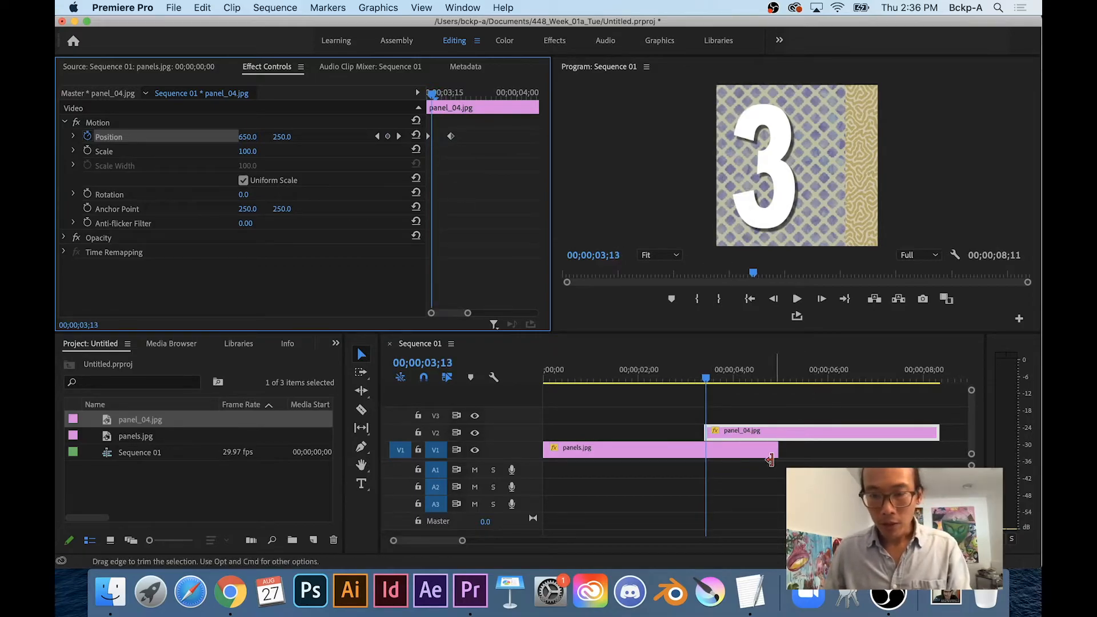
key("space")
key("space")
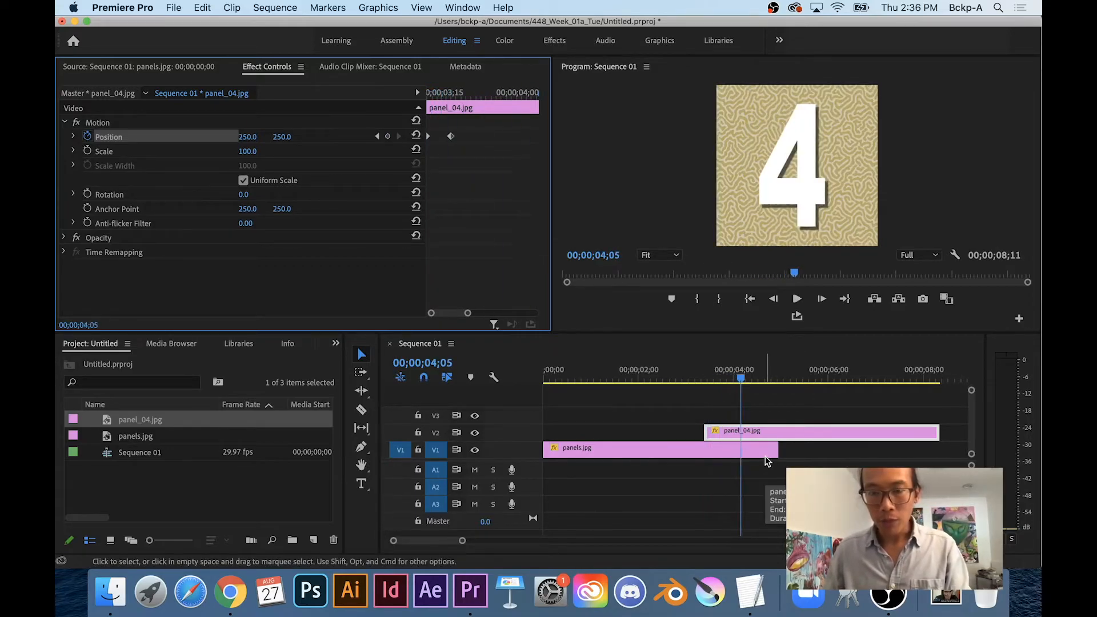
left_click_drag(740, 379, 684, 391)
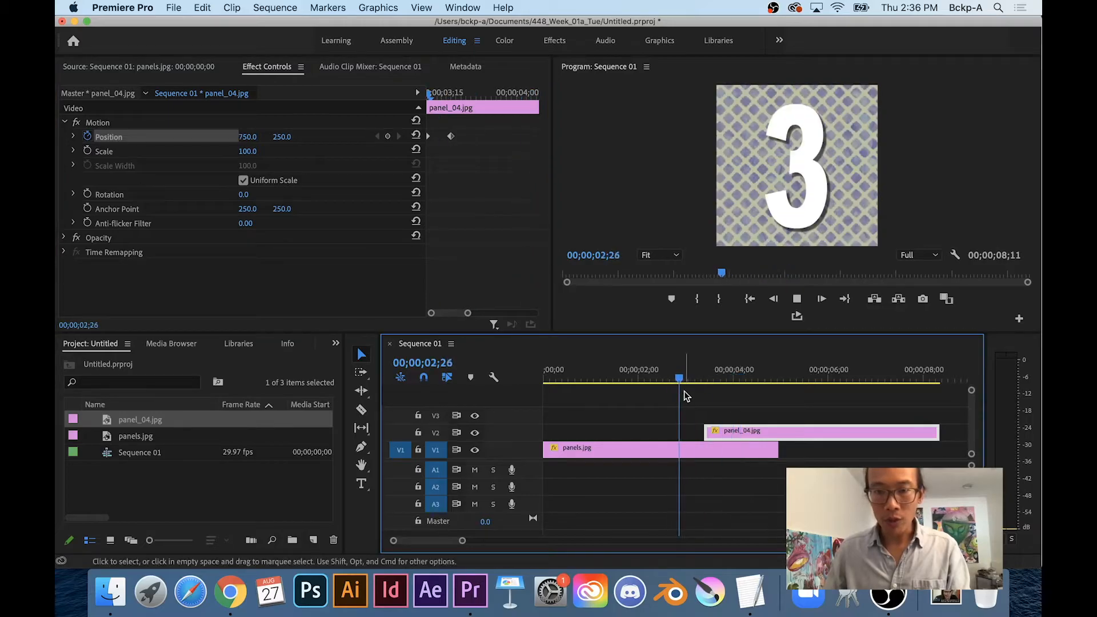
key("space")
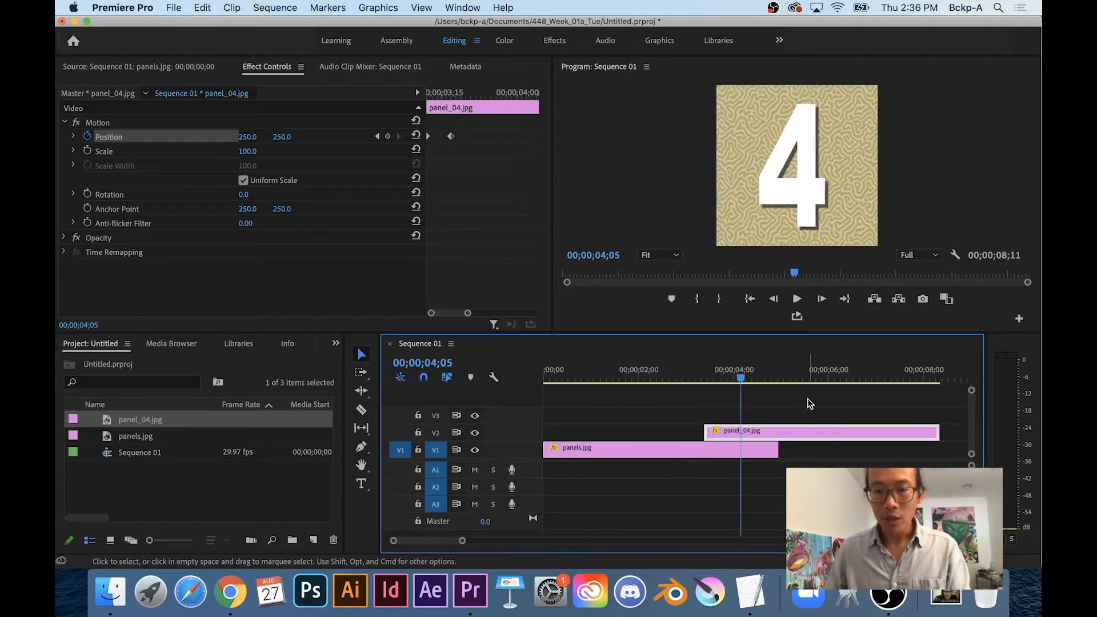
key("Right")
key("Right")
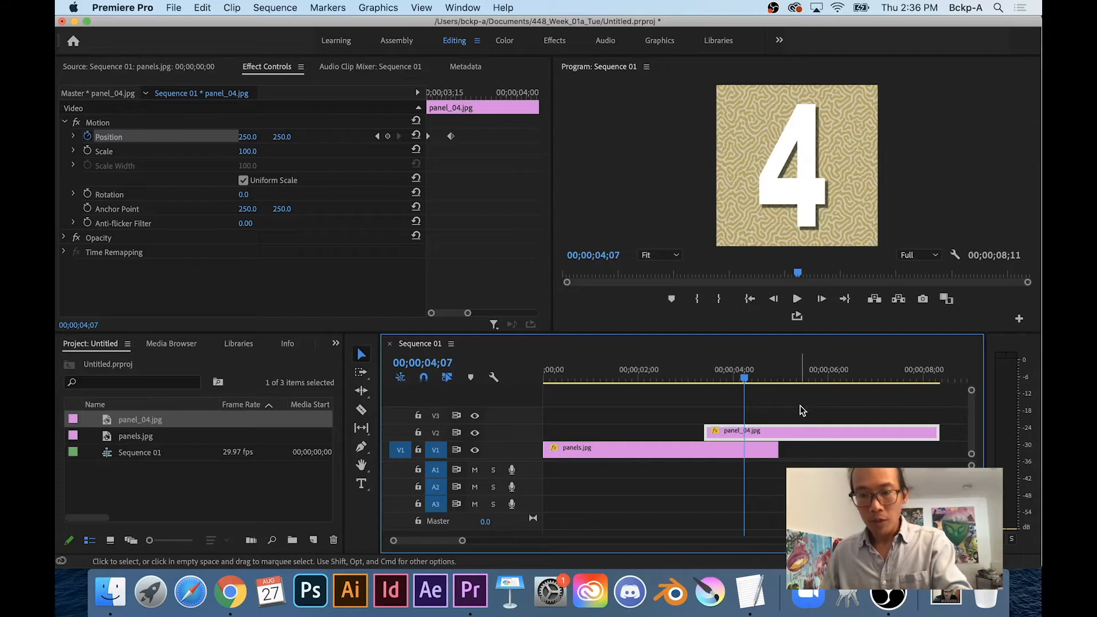
key("minus")
Trim panel_04.jpg to end at 00;00;04;07 and play the sequence to review it
left_click_drag(739, 432, 642, 451)
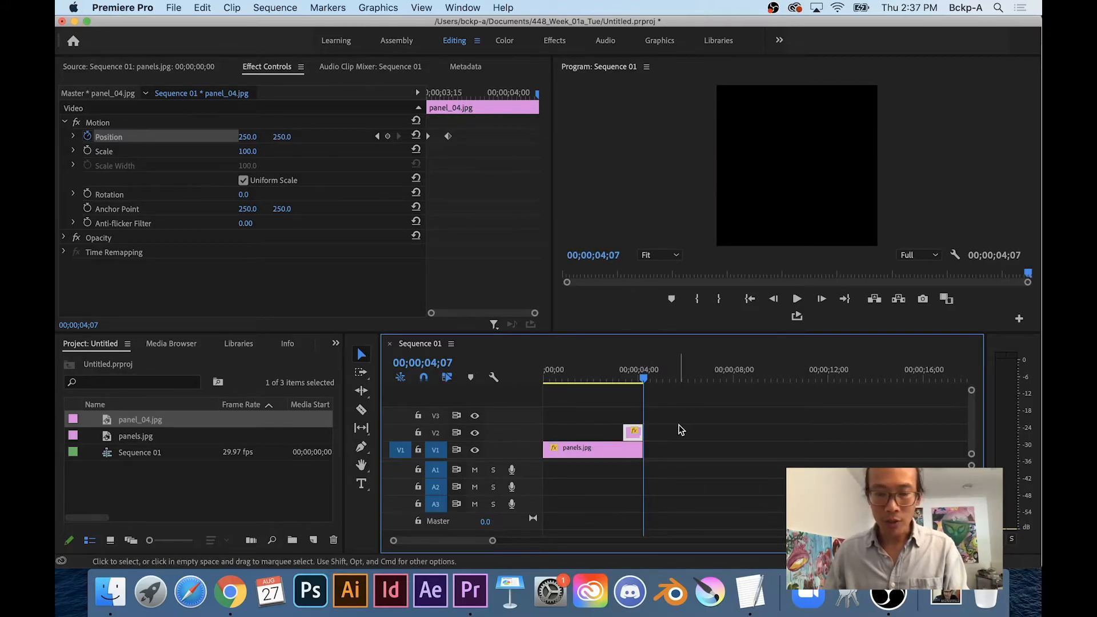
left_click_drag(644, 378, 515, 385)
key("space")
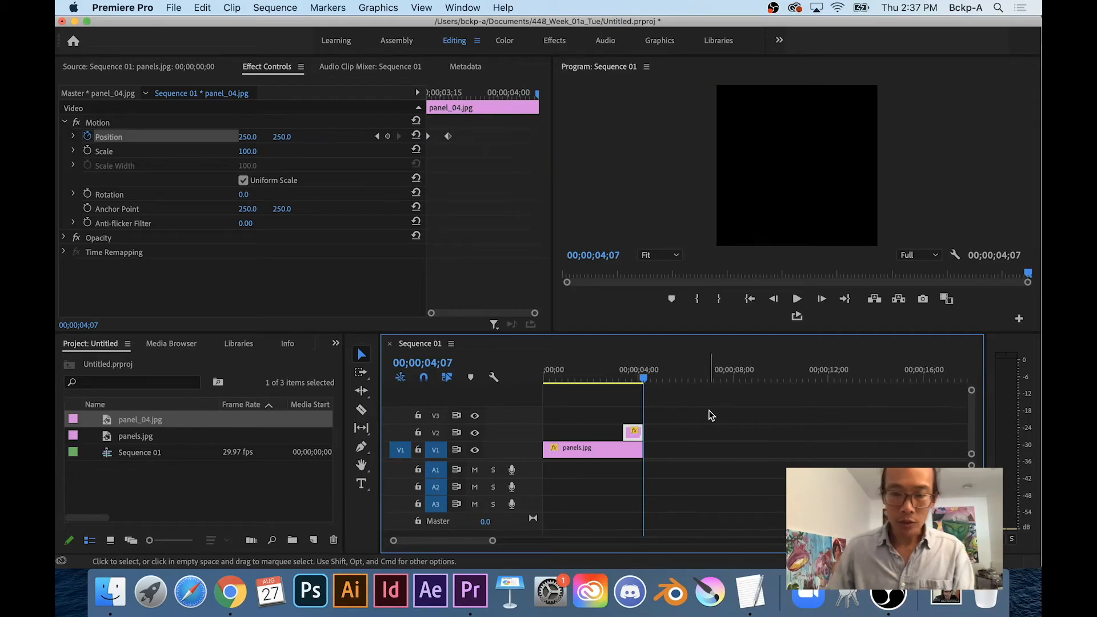
left_click_drag(641, 386, 615, 381)
Open Export Settings, keep H.264 format, and open Save As for the Sequence 01 output
key("super+m")
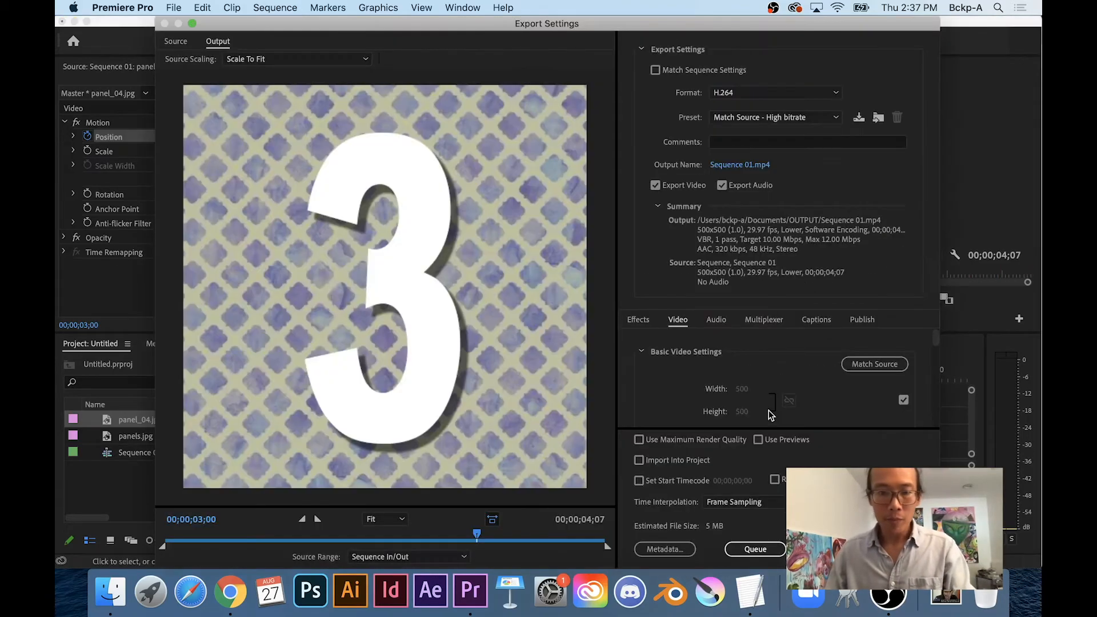
left_click_drag(477, 535, 349, 534)
left_click(515, 537)
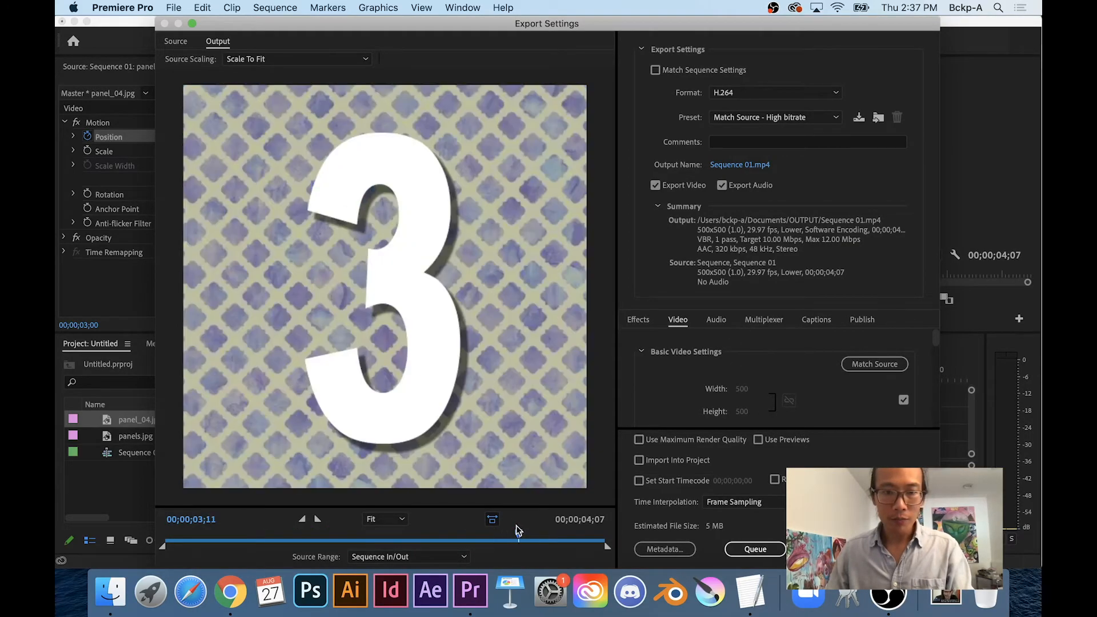
left_click(725, 94)
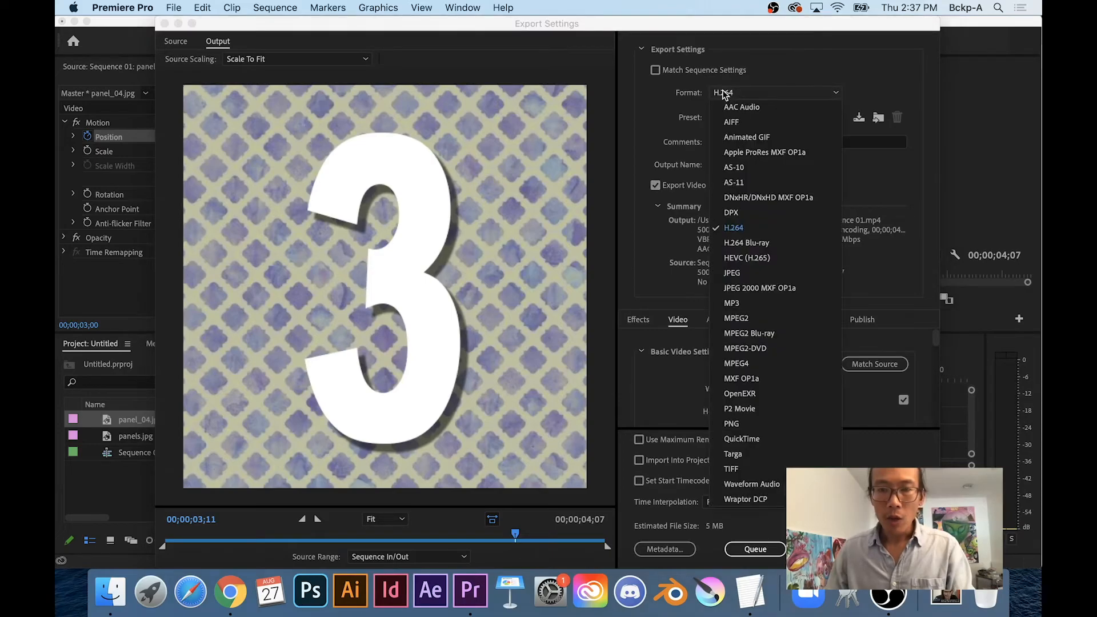
left_click(751, 227)
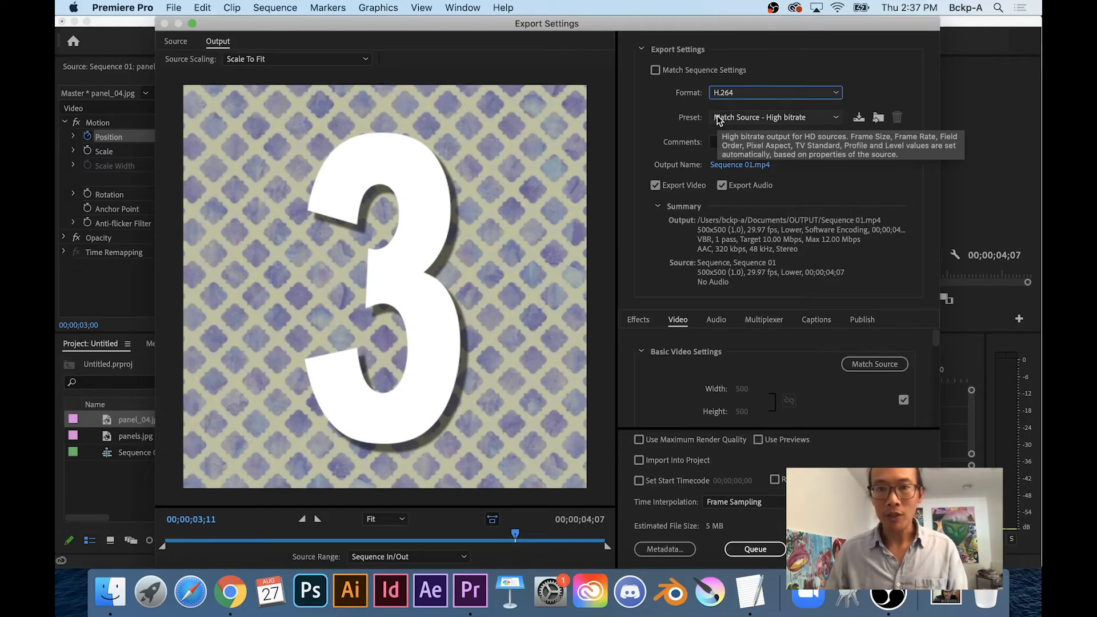
left_click(712, 166)
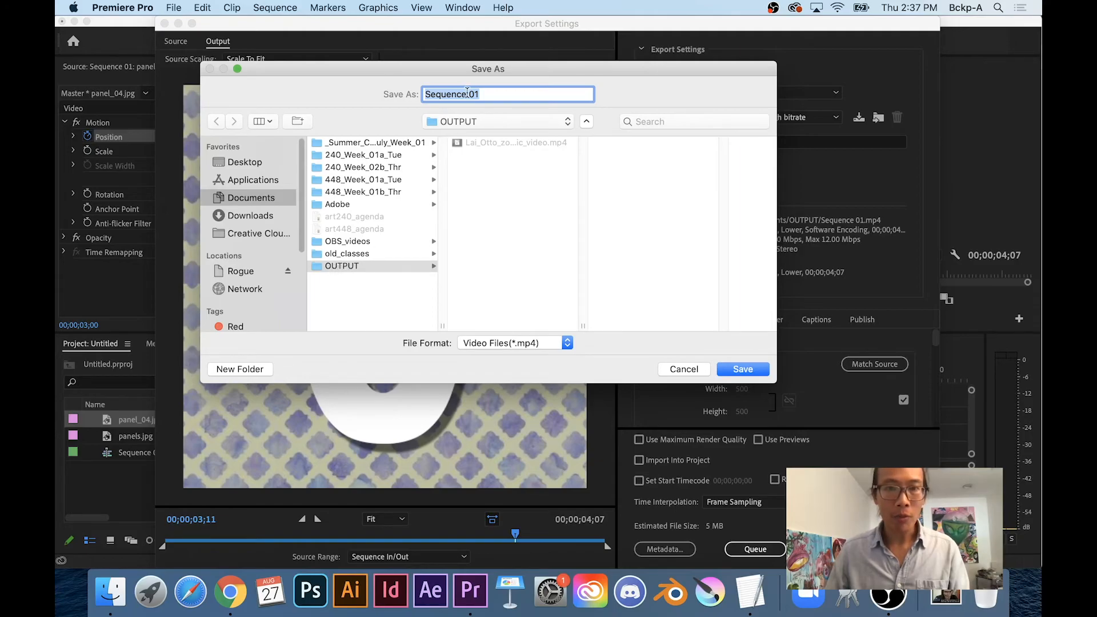
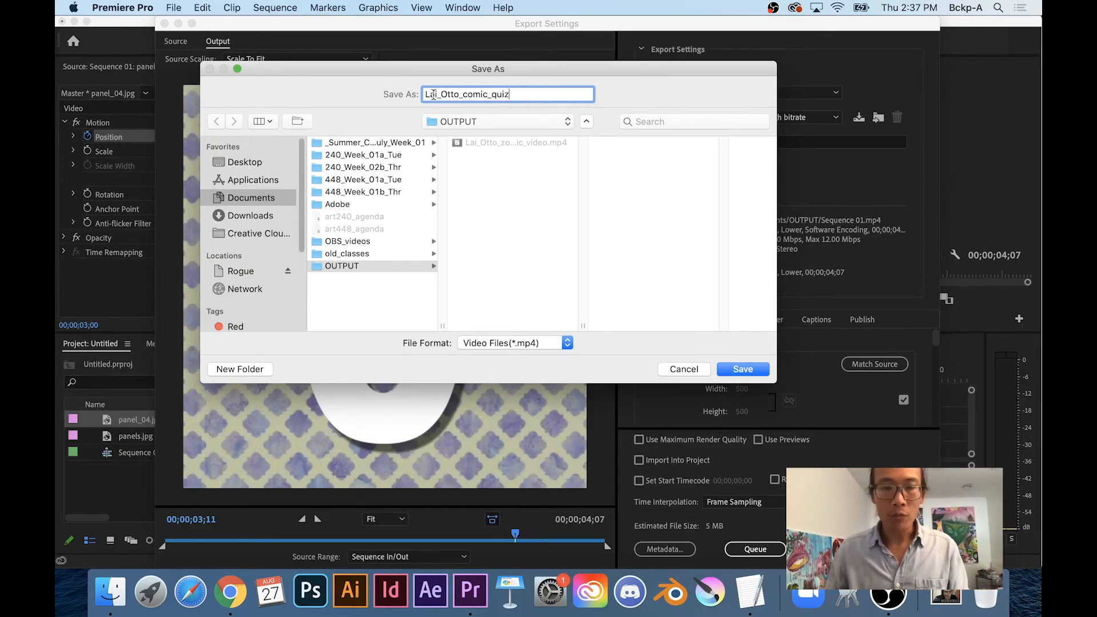
Save the output as the student's name plus '_comic_quiz' and export the sequence to H.264 MP4
left_click(745, 369)
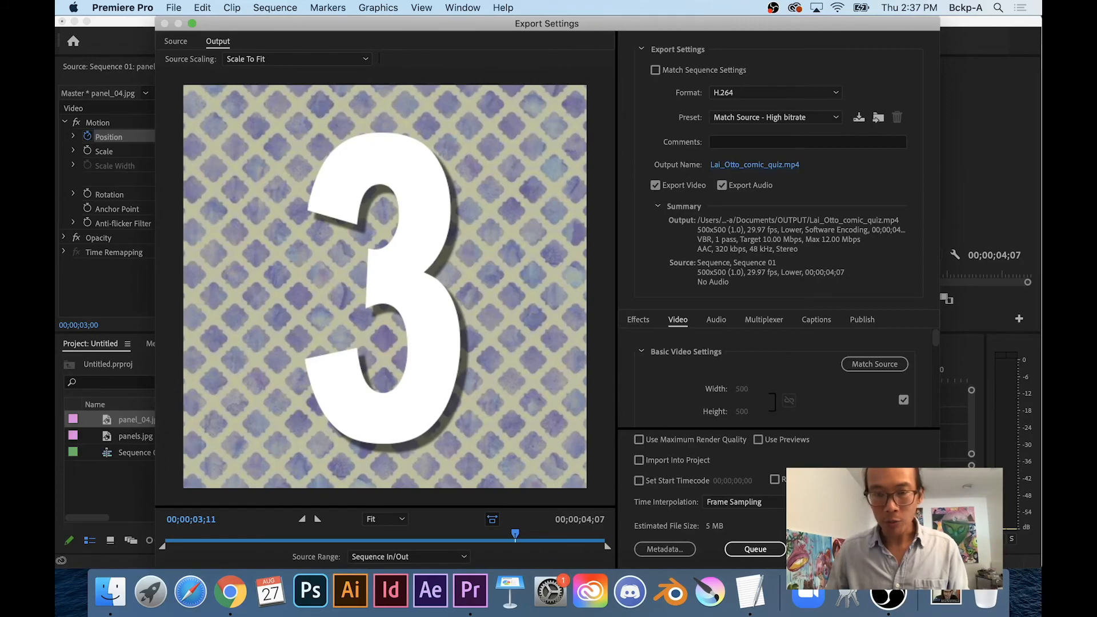
left_click(811, 549)
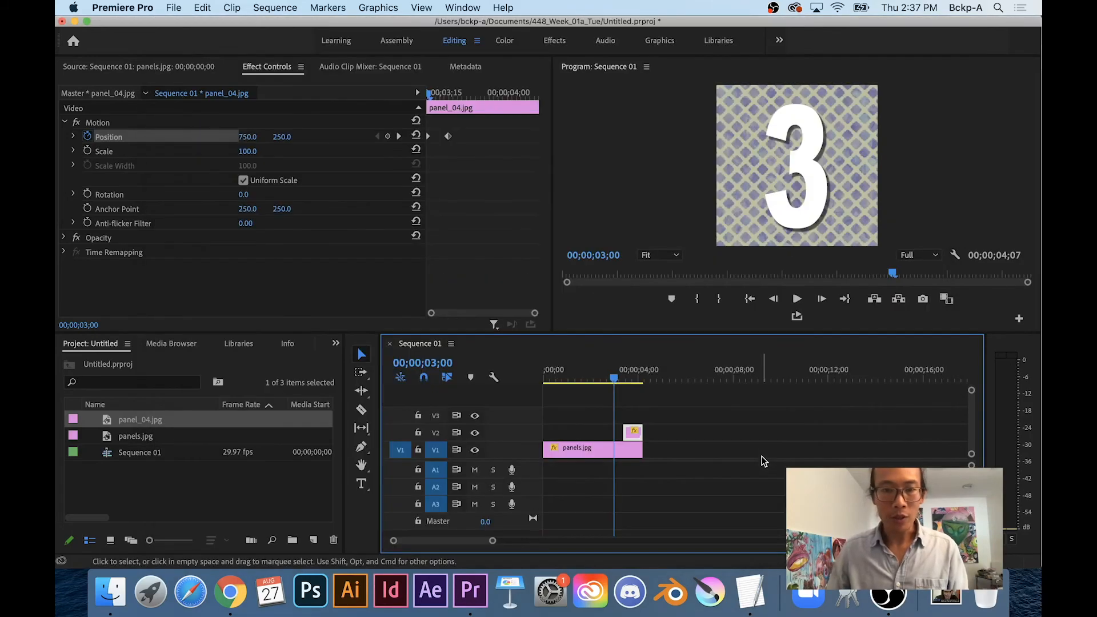